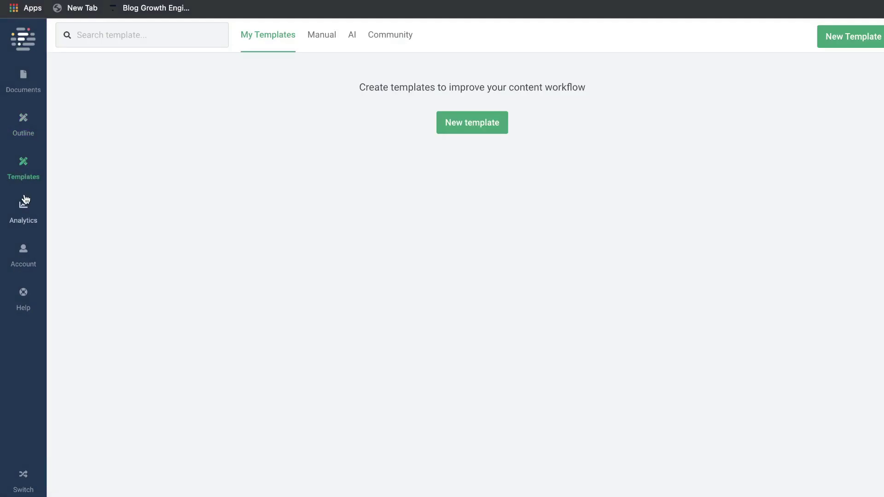
pyautogui.click(27, 220)
pyautogui.click(22, 82)
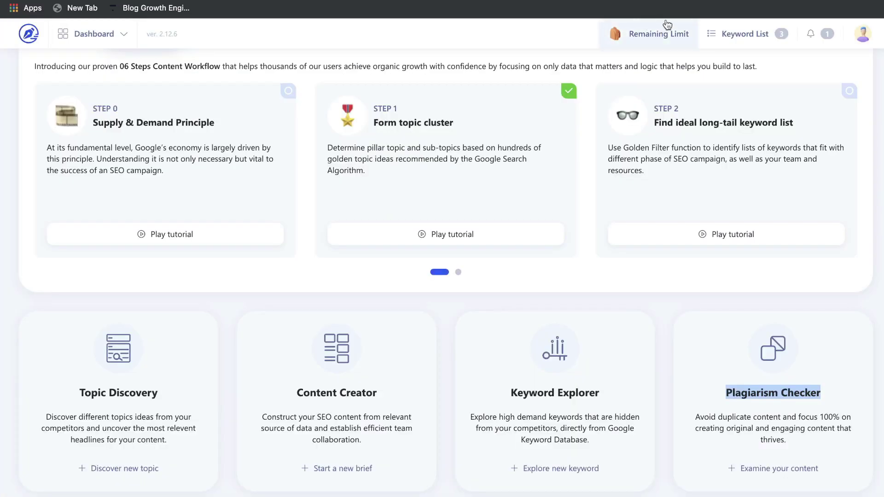
# Step: Run a Keyword Explorer search for "keto" with the United States location and English language
pyautogui.click(557, 469)
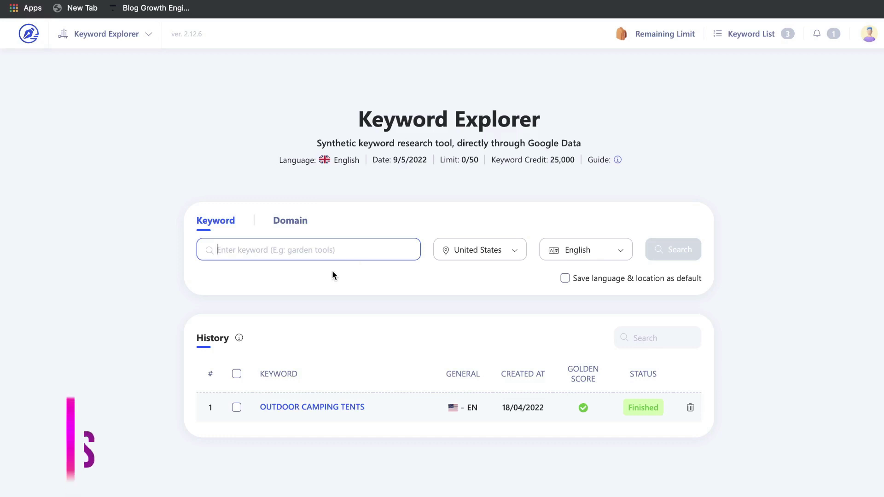
pyautogui.write('keto')
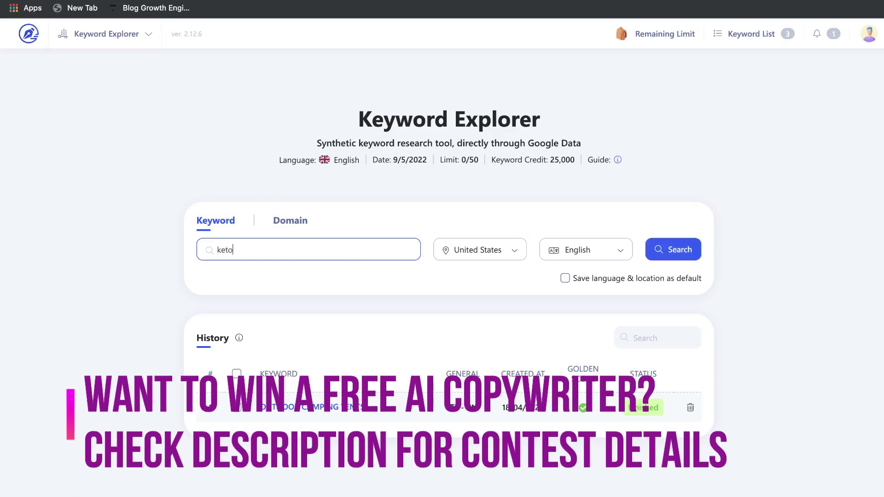
pyautogui.click(662, 250)
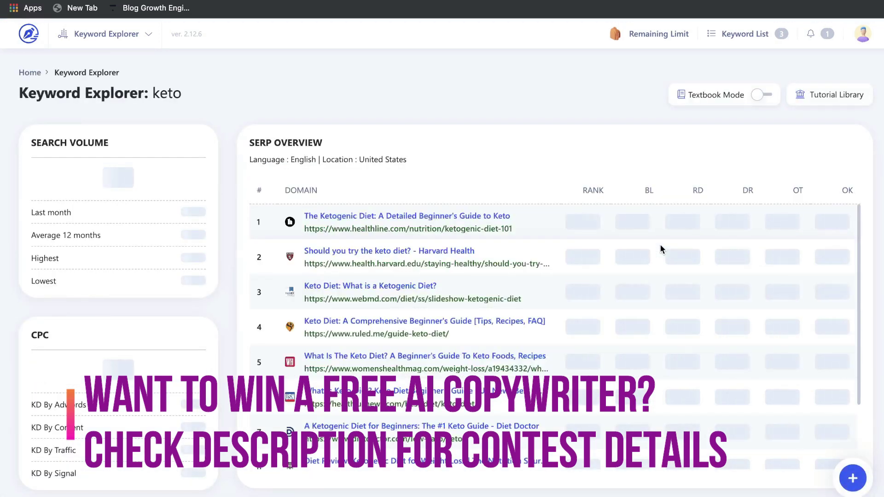
# Step: Examine the keto report's search volume, CPC, SERP overview, monthly volume chart and keyword data table
pyautogui.scroll(-3, 313, 115)
pyautogui.scroll(2, 325, 138)
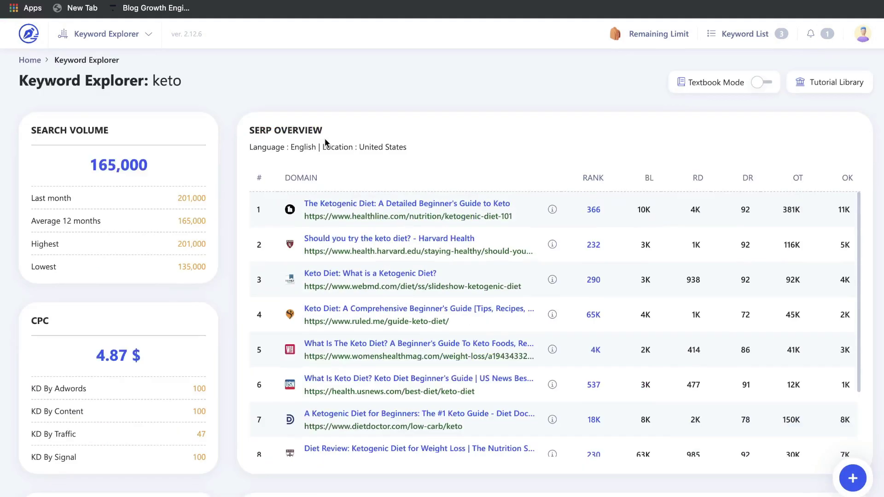
pyautogui.scroll(-1, 352, 148)
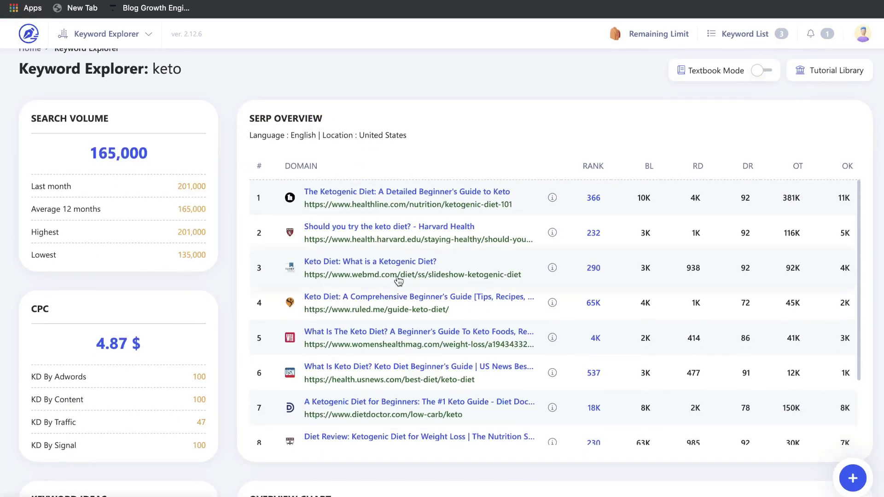
pyautogui.scroll(-3, 407, 203)
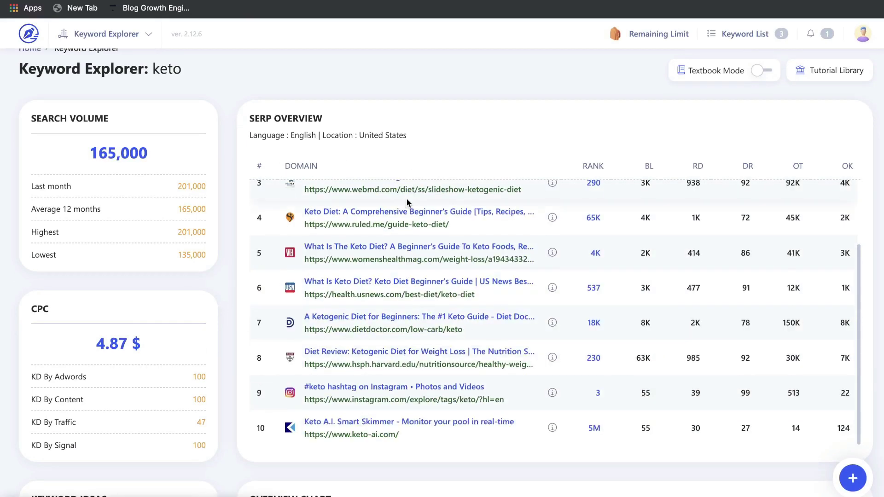
pyautogui.scroll(-10, 407, 202)
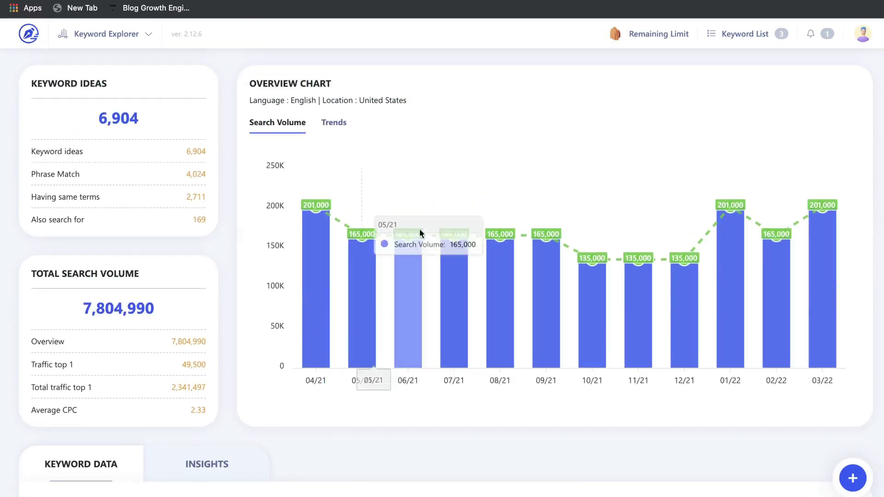
pyautogui.scroll(-4, 623, 163)
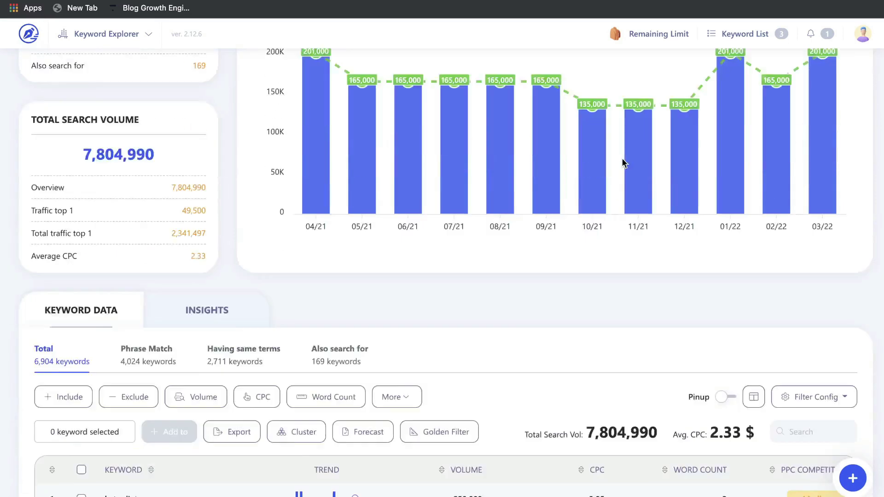
pyautogui.scroll(-7, 623, 163)
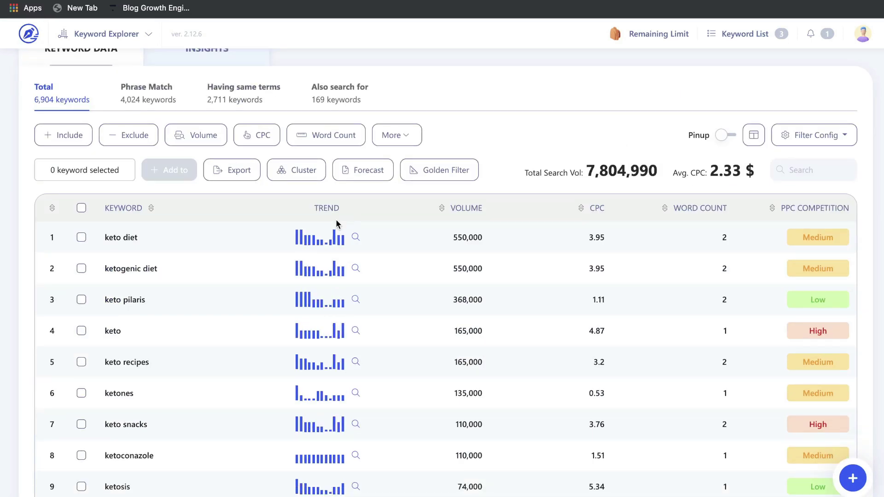
# Step: Look through the Include, Exclude, Volume, CPC and Word Count filter options of the keyword table
pyautogui.click(87, 144)
pyautogui.click(85, 138)
pyautogui.click(141, 137)
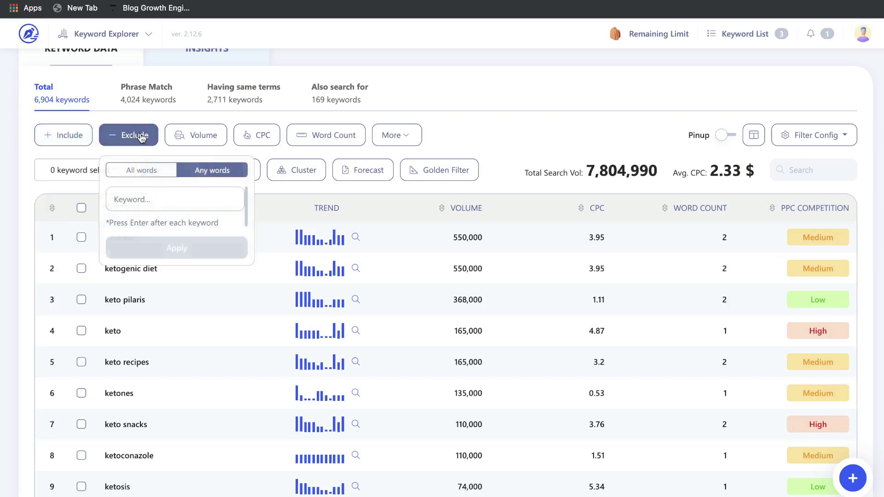
pyautogui.click(142, 137)
pyautogui.click(191, 138)
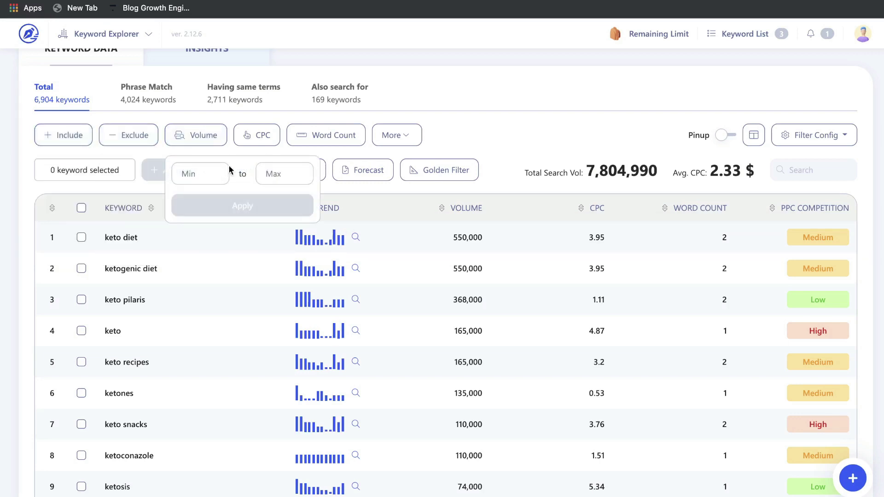
pyautogui.click(257, 135)
pyautogui.click(329, 135)
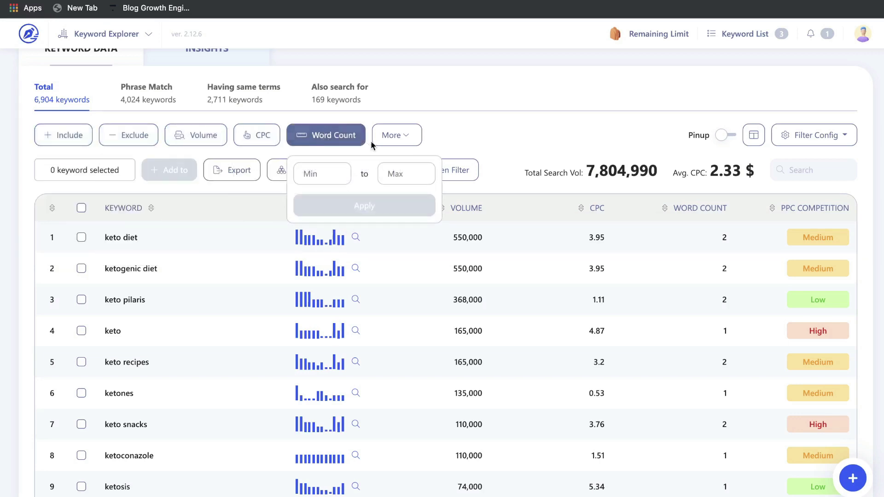
pyautogui.click(438, 104)
# Step: Check the credit requirement for activating the Golden Filter and dismiss the notification without confirming
pyautogui.scroll(-1, 440, 110)
pyautogui.click(444, 125)
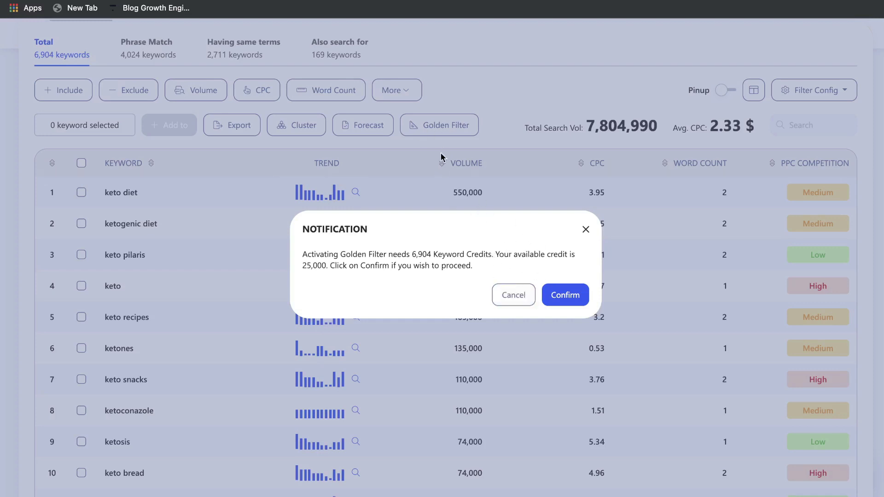
pyautogui.click(585, 231)
# Step: Browse the full keto keyword list, and compare its Phrase Match, Also search for and Having same terms groups
pyautogui.scroll(15, 502, 231)
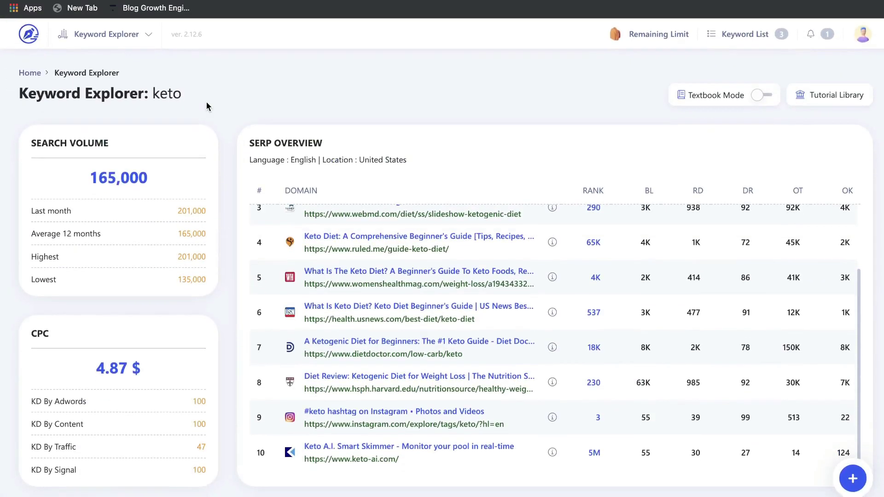
pyautogui.scroll(-20, 206, 101)
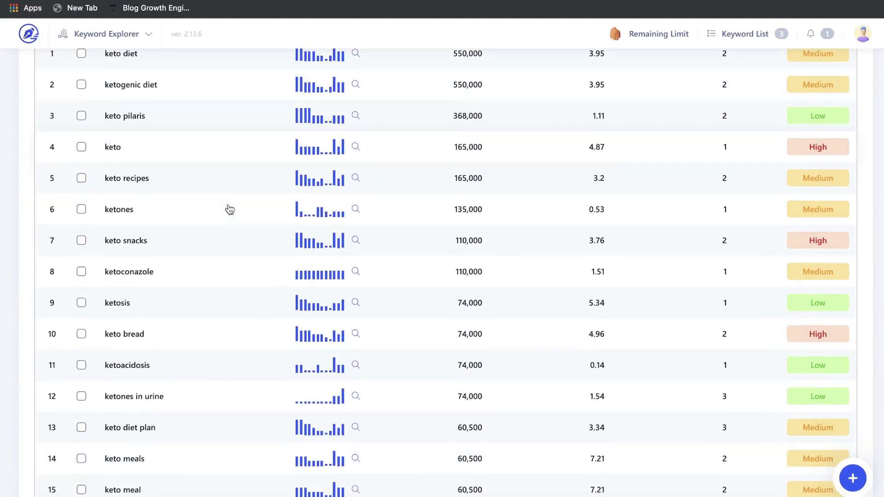
pyautogui.scroll(-10, 230, 209)
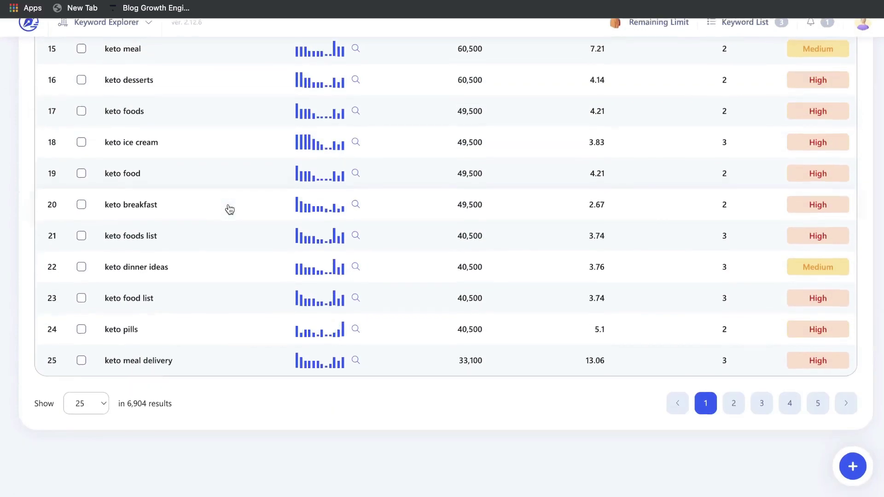
pyautogui.scroll(15, 230, 207)
pyautogui.scroll(1, 154, 194)
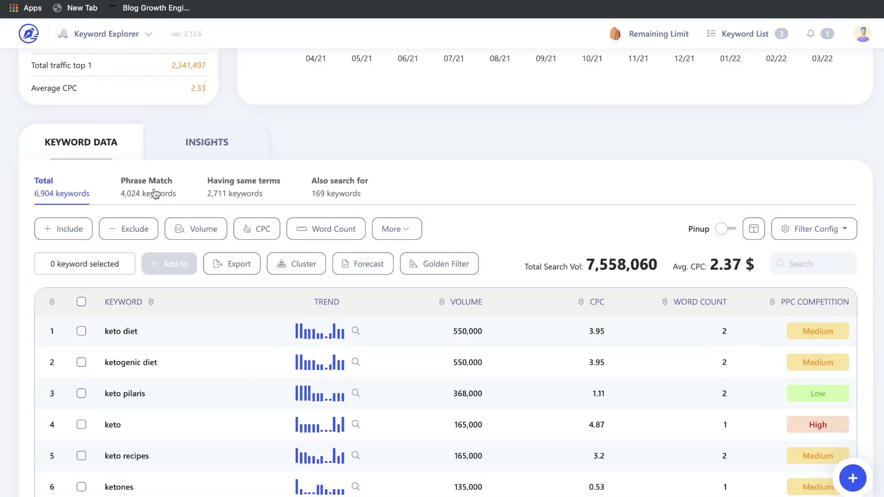
pyautogui.click(154, 194)
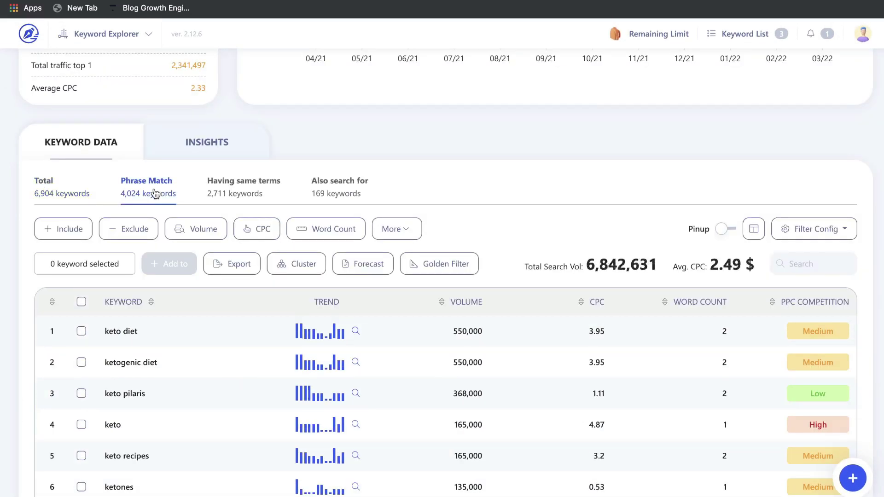
pyautogui.click(256, 198)
pyautogui.click(335, 193)
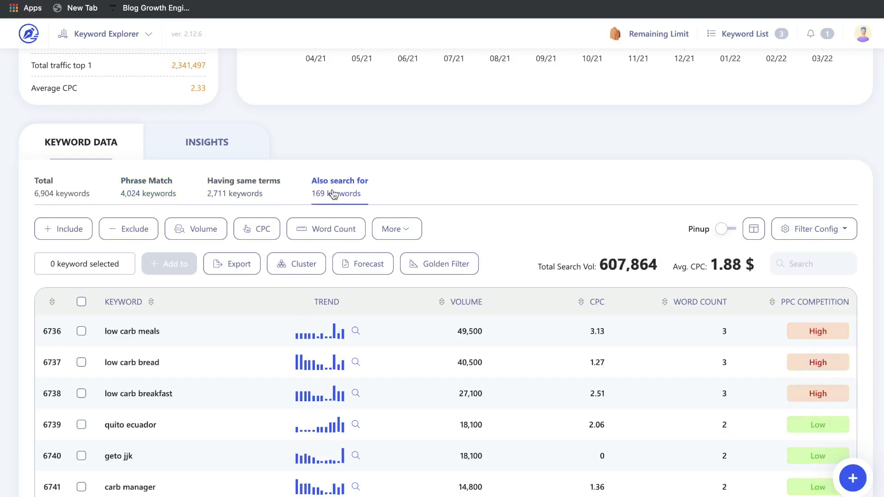
pyautogui.click(258, 192)
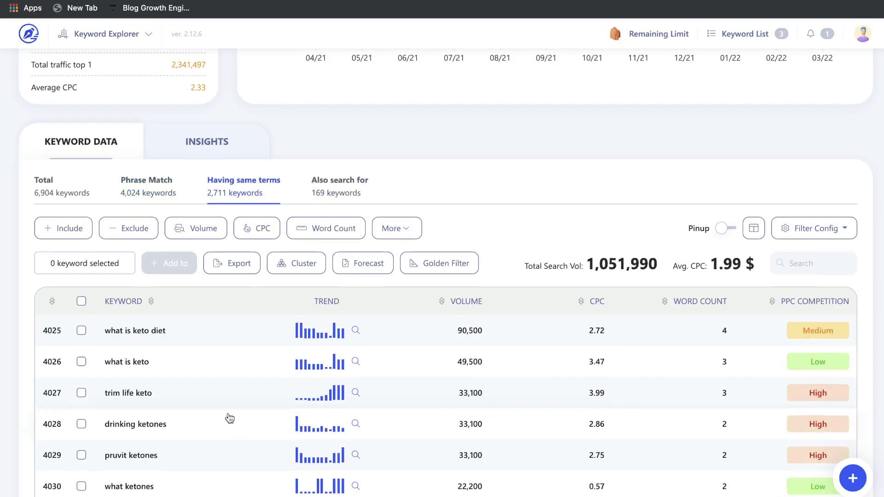
pyautogui.scroll(-12, 229, 419)
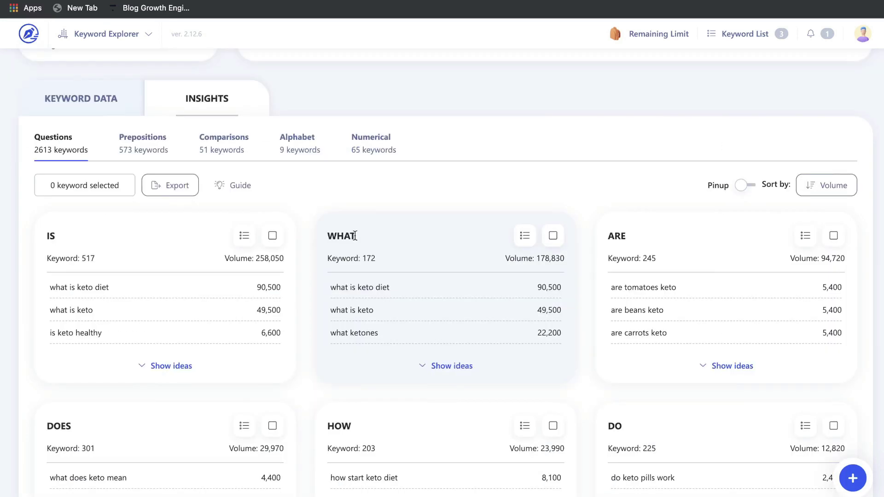
# Step: Examine the Questions insights for keto, comparing the keyword groups by question word such as What, How and Why
pyautogui.scroll(-1, 408, 240)
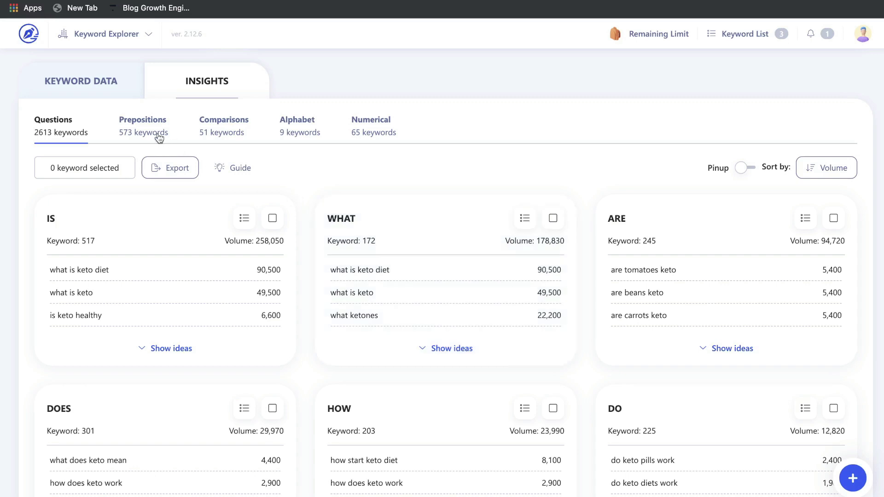
pyautogui.scroll(-3, 344, 185)
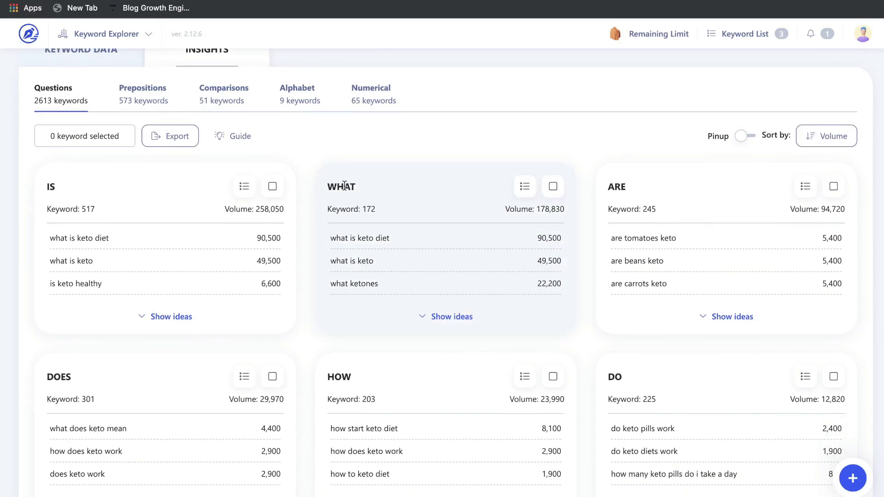
pyautogui.scroll(2, 366, 174)
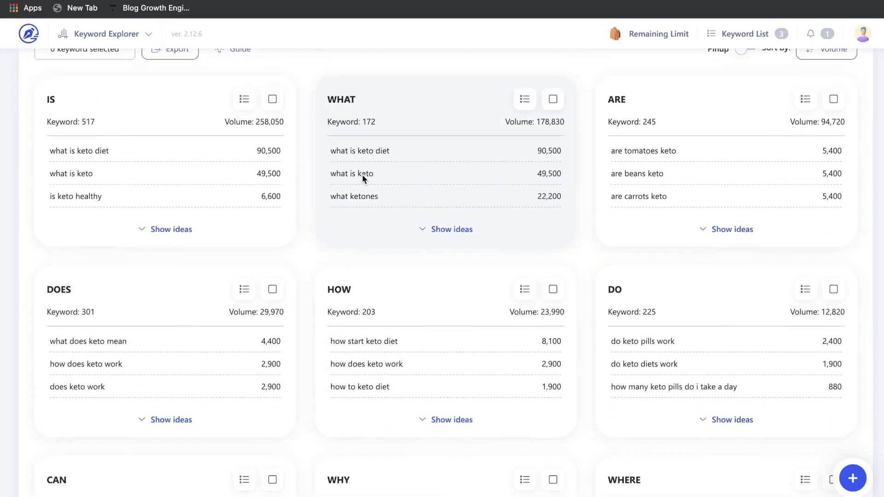
pyautogui.scroll(-1, 415, 208)
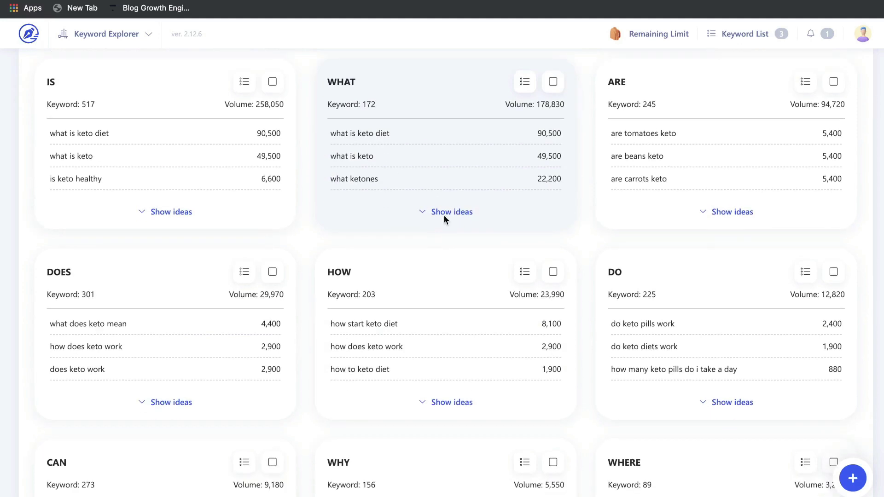
pyautogui.scroll(-3, 396, 317)
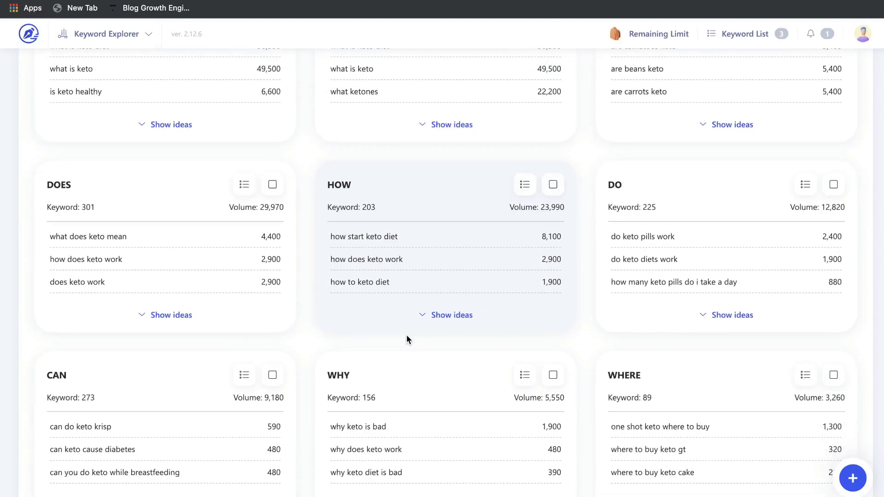
pyautogui.scroll(-8, 565, 316)
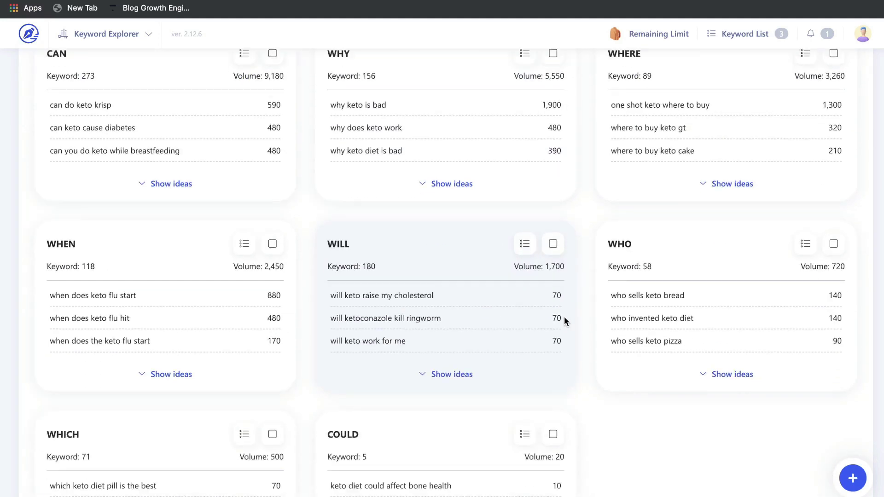
# Step: Return from the insights to the keyword data and look over the keto overview figures again
pyautogui.scroll(14, 565, 316)
pyautogui.scroll(14, 565, 317)
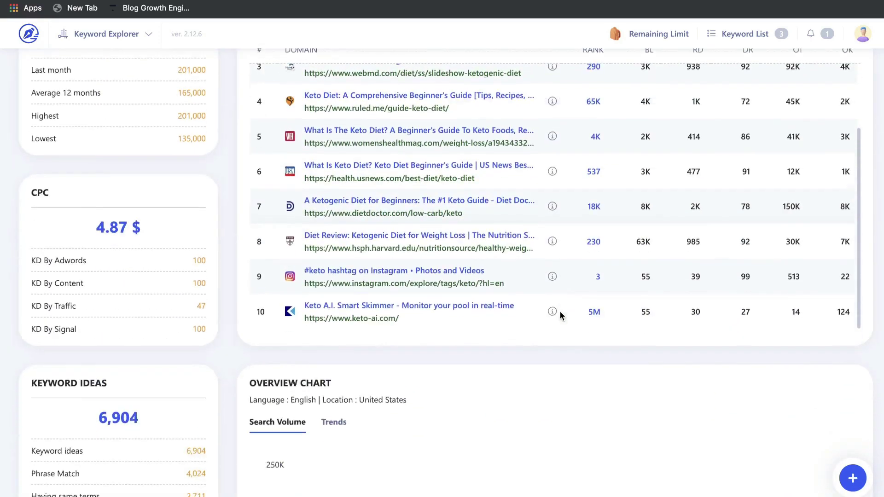
pyautogui.scroll(-7, 561, 313)
pyautogui.click(91, 372)
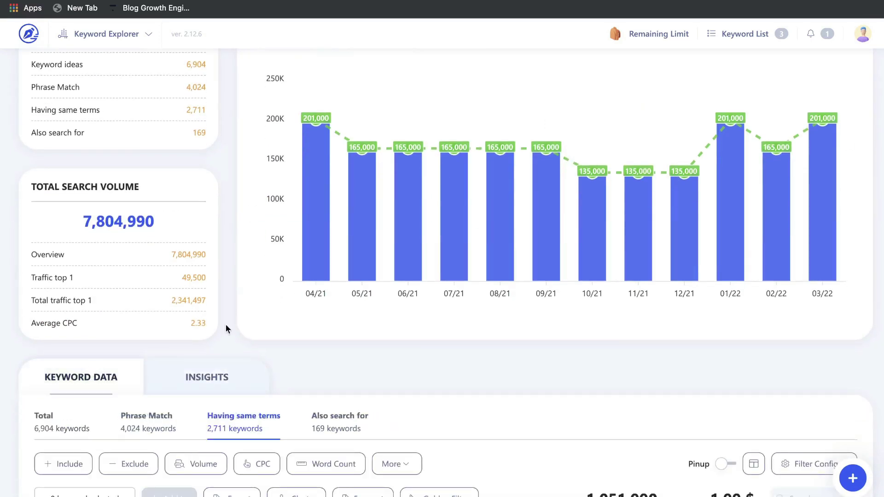
pyautogui.scroll(10, 460, 258)
pyautogui.scroll(-1, 460, 260)
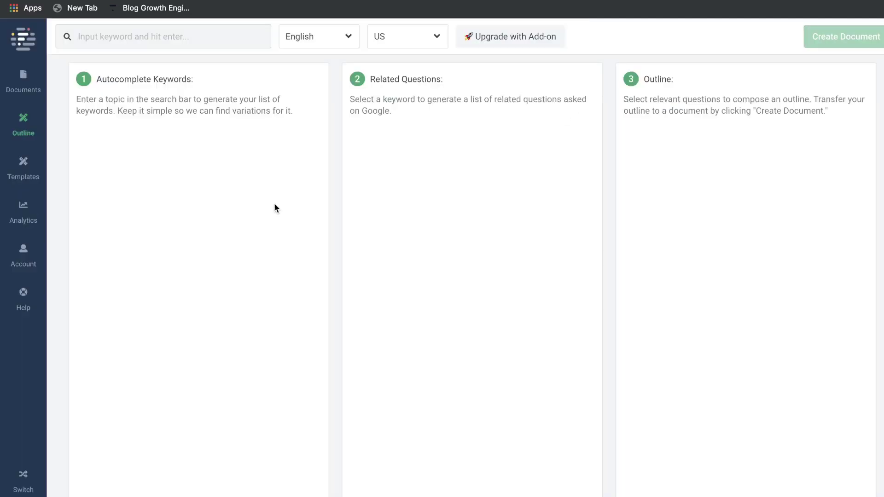
# Step: Generate autocomplete keywords and related questions for "keto" in the outline builder and skim the questions
pyautogui.write('keto')
pyautogui.press('Return')
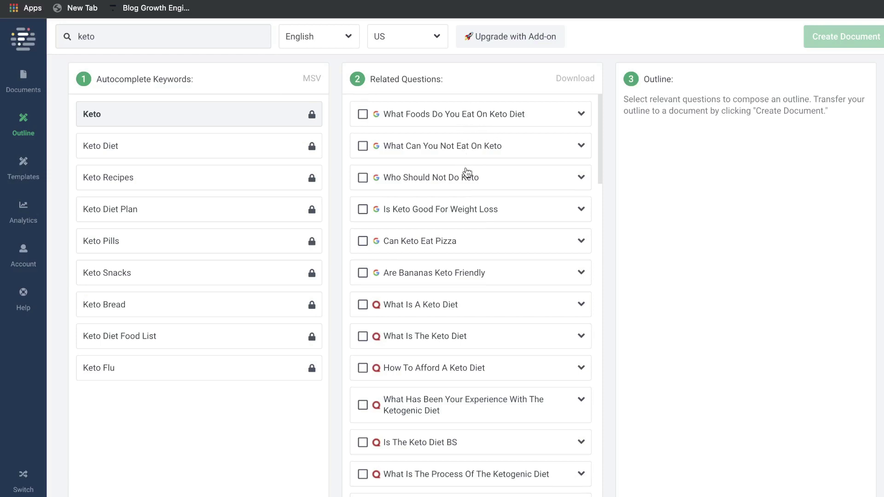
pyautogui.scroll(-1, 467, 172)
pyautogui.scroll(1, 467, 173)
# Step: Add "What Foods Do You Eat On Keto Diet", "What Can You Not Eat On Keto" and "Are Bananas Keto Friendly" to the outline
pyautogui.click(364, 116)
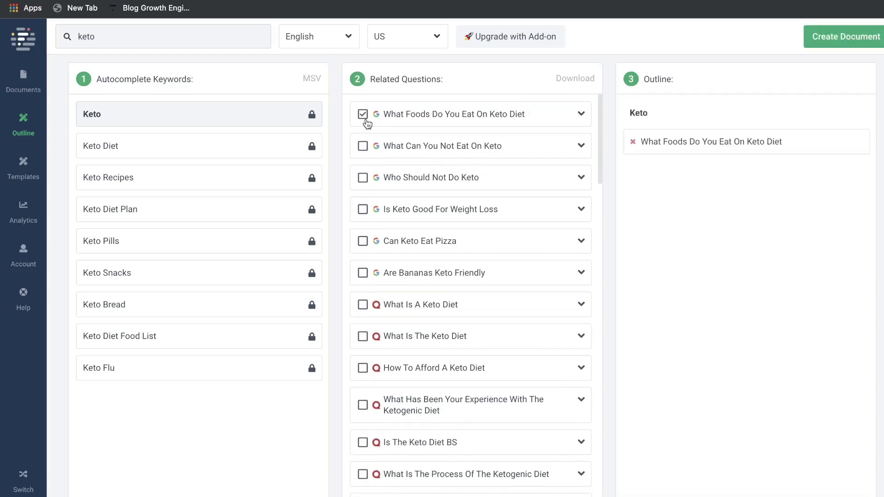
pyautogui.click(363, 146)
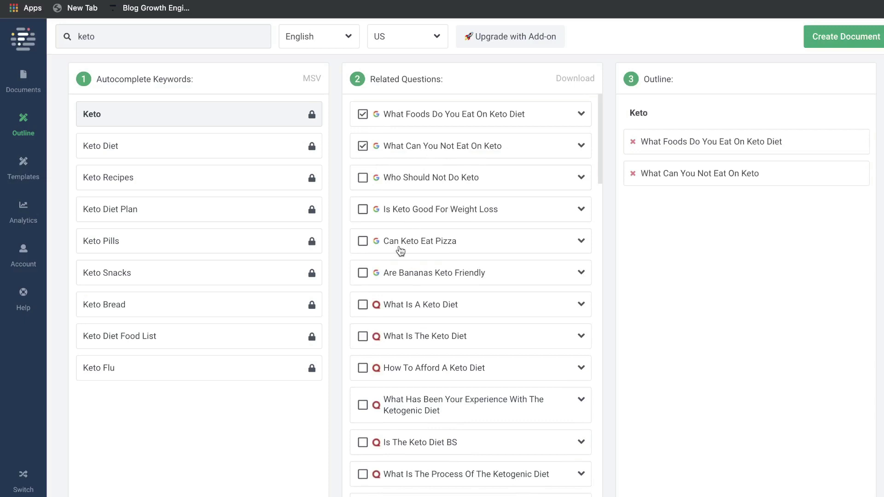
pyautogui.scroll(-1, 400, 250)
pyautogui.click(363, 256)
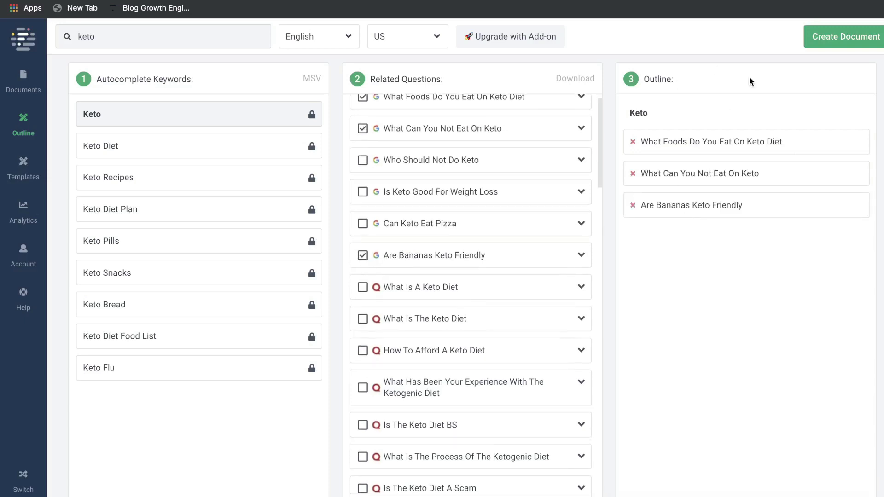
# Step: From the Keto Recipes keyword, add "What Are The Basic Rules Of Keto", "Are Bananas Keto Friendly" and "What Are Some Easy Keto Recipes You Enjoy" to the outline
pyautogui.scroll(1, 485, 172)
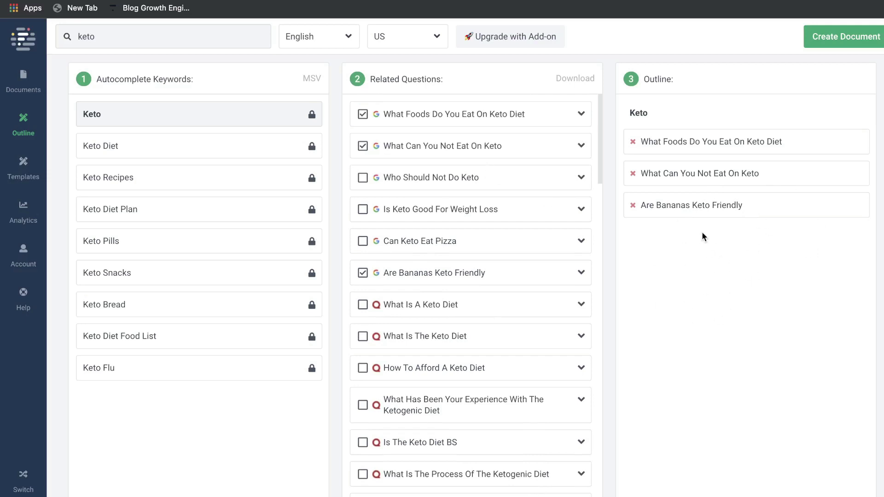
pyautogui.click(188, 181)
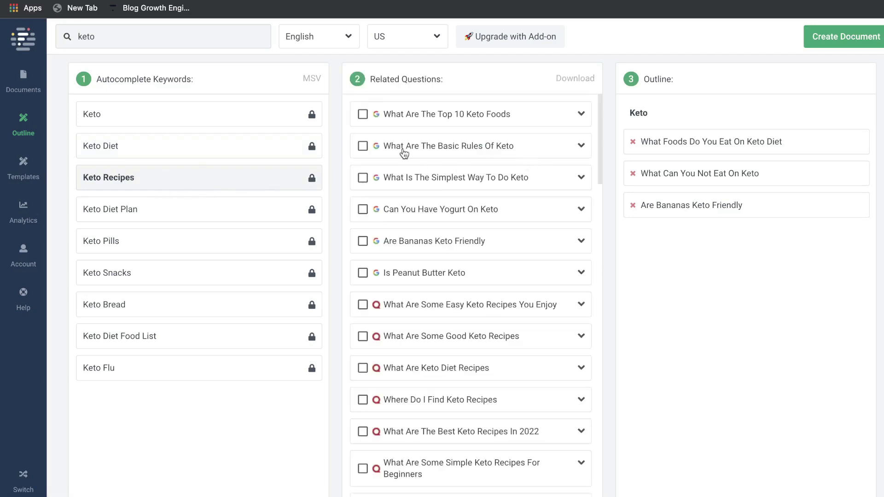
pyautogui.click(363, 147)
pyautogui.click(363, 241)
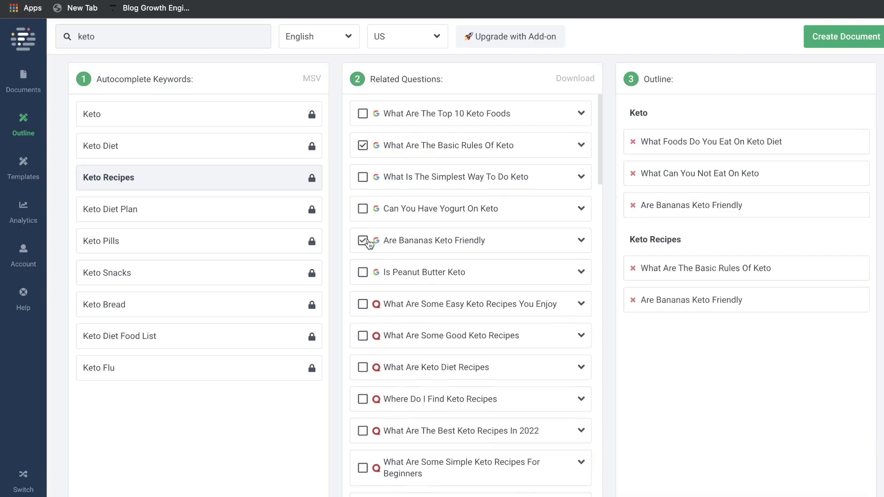
pyautogui.scroll(-2, 366, 258)
pyautogui.click(363, 266)
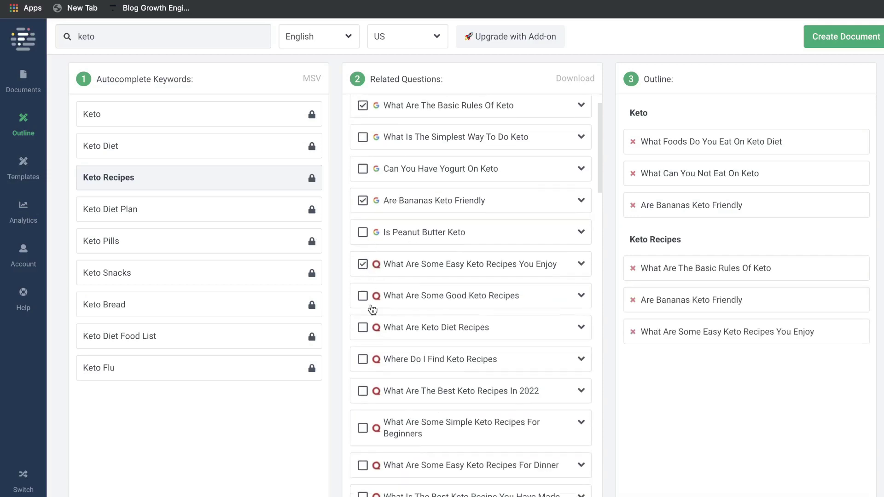
pyautogui.scroll(-1, 371, 310)
pyautogui.click(363, 303)
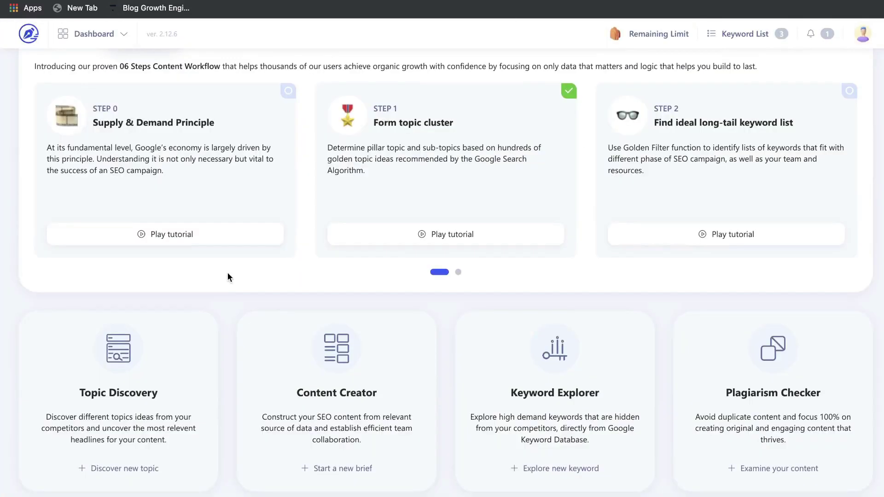
# Step: Switch to the other tool's dashboard and run a Topic Discovery search for "keto"
pyautogui.click(128, 468)
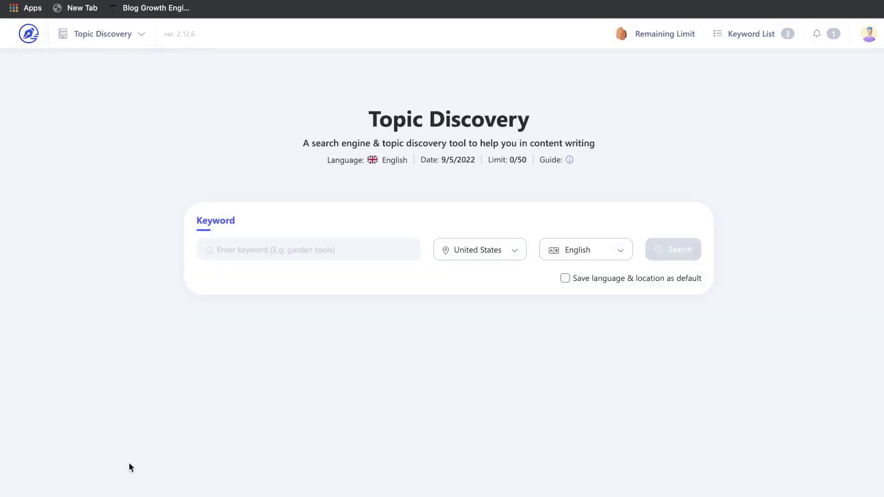
pyautogui.click(271, 255)
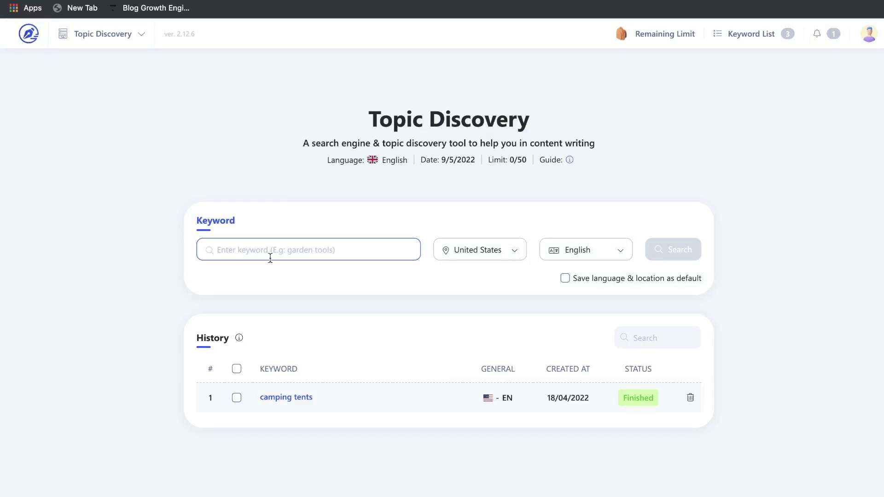
pyautogui.write('keto')
pyautogui.press('Return')
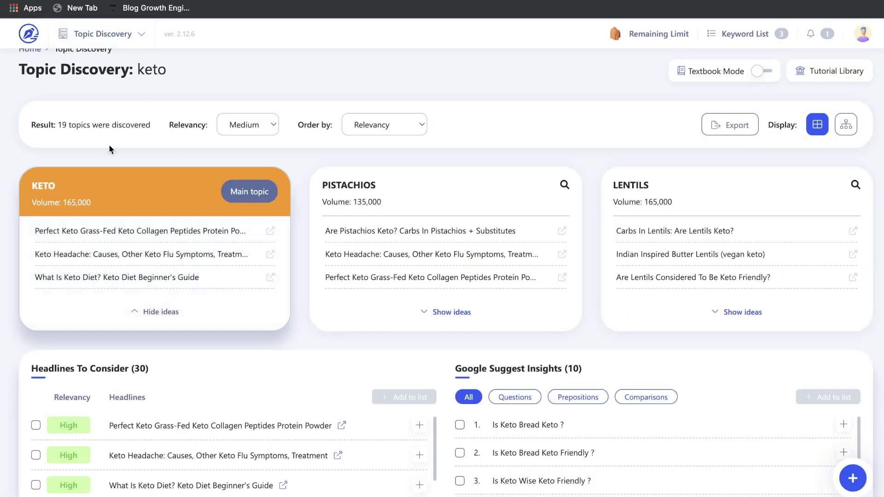
# Step: Look over the keto topic cards and skim the headlines to consider with their relevancy ratings
pyautogui.scroll(-3, 142, 261)
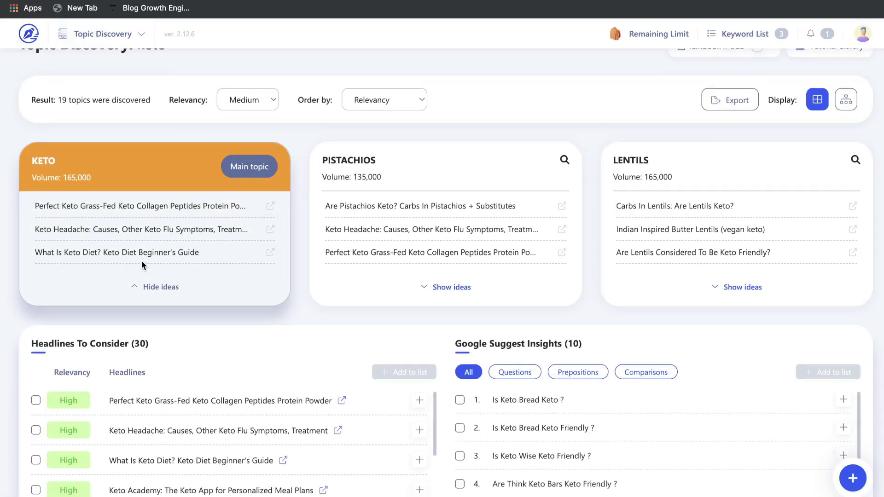
pyautogui.scroll(-1, 195, 384)
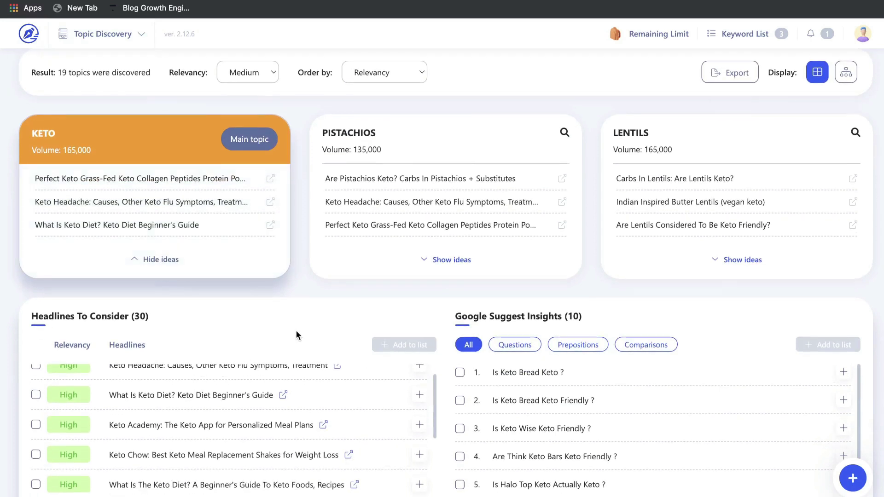
pyautogui.scroll(-2, 296, 331)
pyautogui.scroll(-1, 538, 327)
pyautogui.scroll(1, 542, 329)
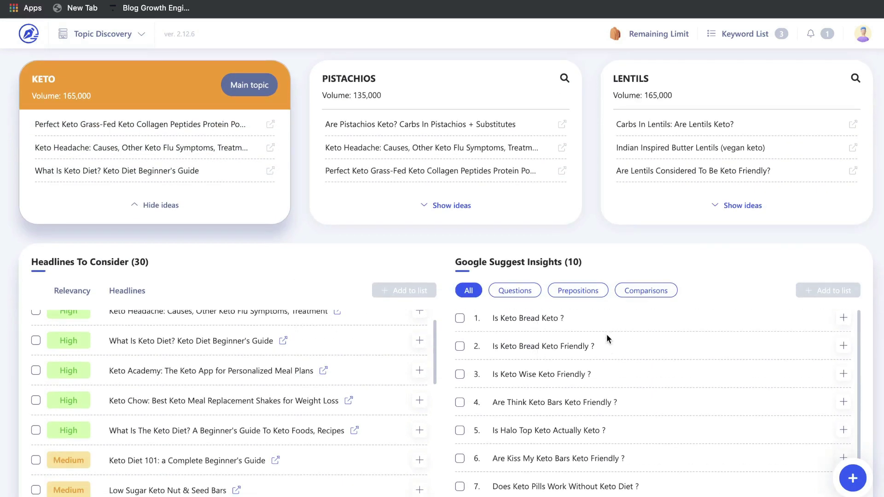
# Step: Compare the Questions, Prepositions and Comparisons filters of Google Suggest Insights, and preview the lists available for saving "Is Keto Bread Keto ?"
pyautogui.scroll(-2, 612, 234)
pyautogui.click(515, 252)
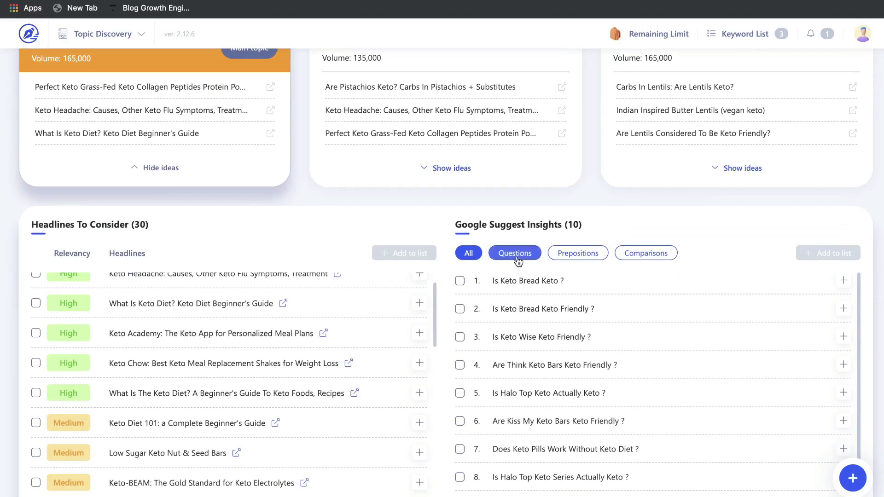
pyautogui.click(578, 253)
pyautogui.click(646, 253)
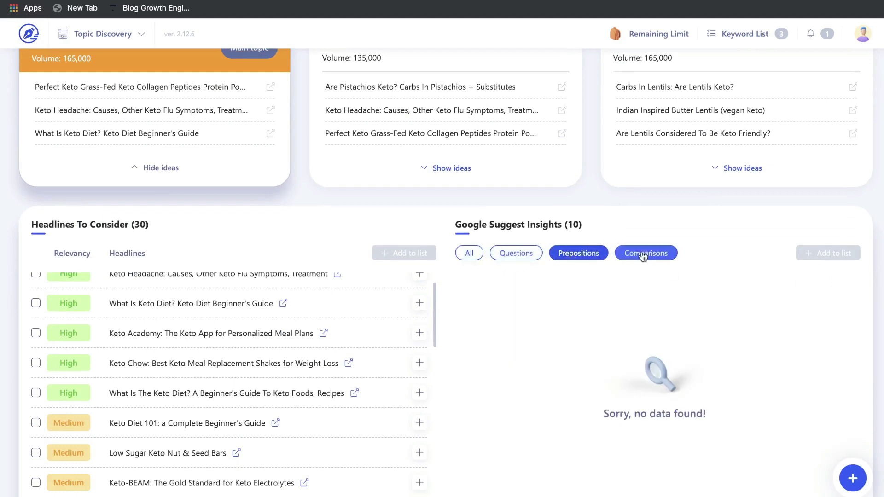
pyautogui.click(523, 257)
pyautogui.click(844, 281)
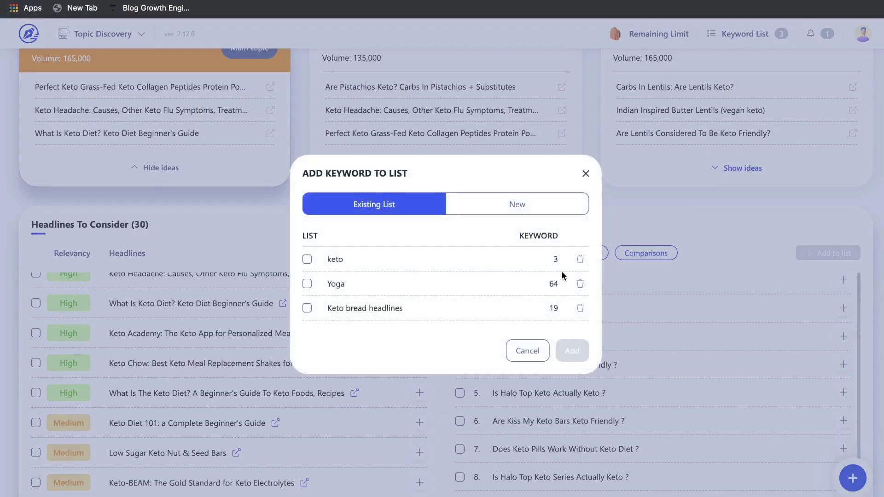
pyautogui.click(526, 349)
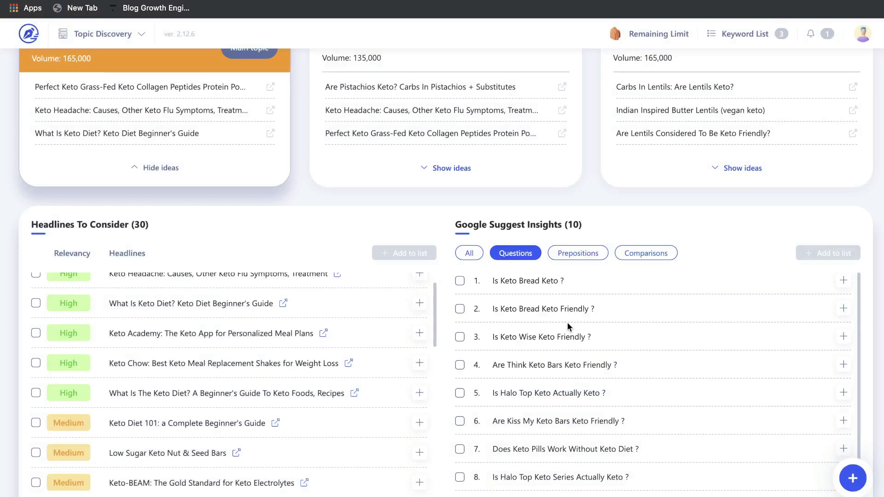
pyautogui.scroll(-1, 569, 327)
pyautogui.scroll(1, 569, 327)
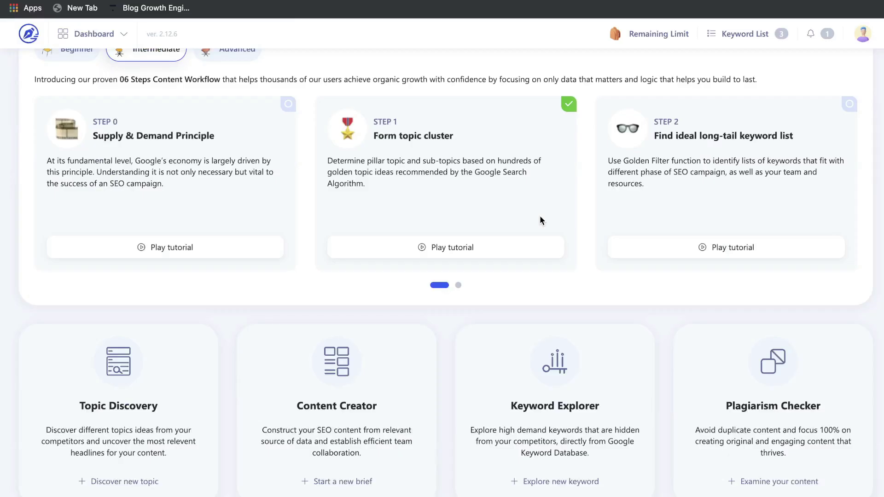
# Step: Start a new brief in the keto Content Creator project and add "keto" as its seed keyword
pyautogui.scroll(-1, 540, 220)
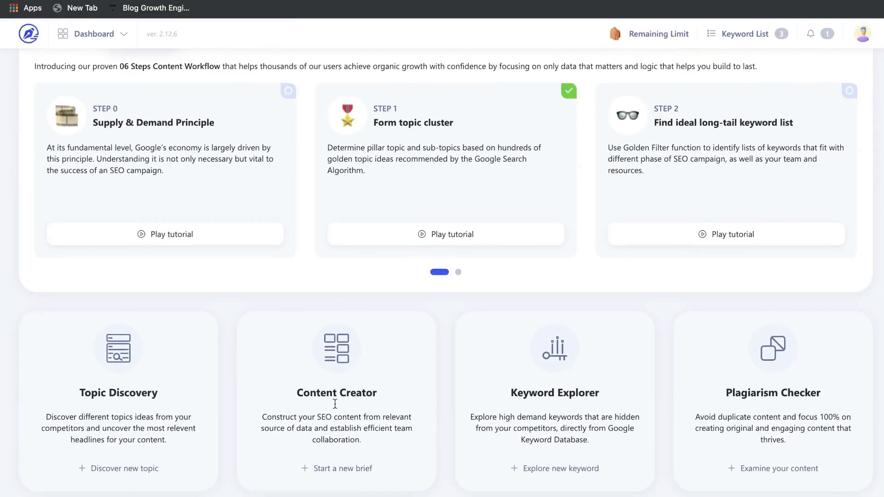
pyautogui.click(328, 469)
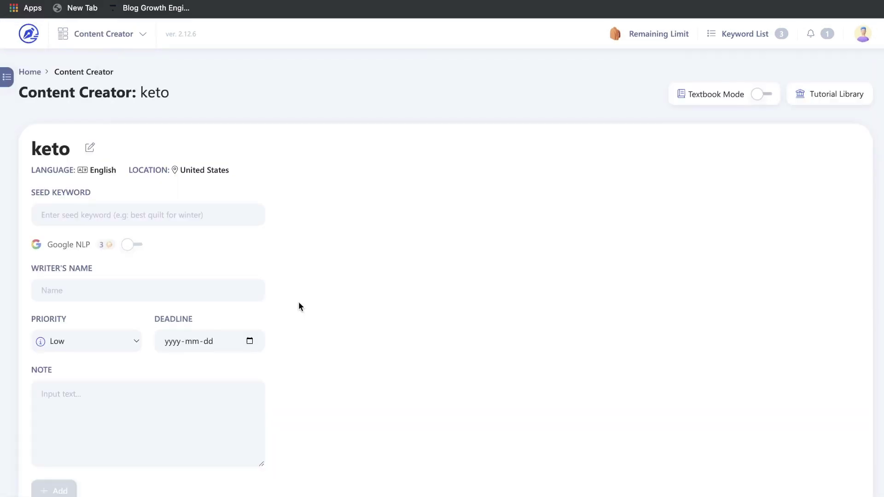
pyautogui.scroll(-1, 299, 306)
pyautogui.click(125, 189)
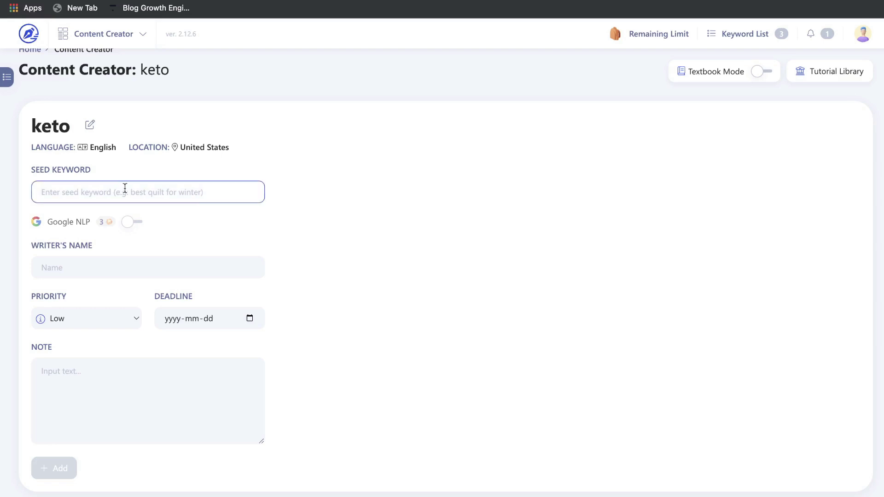
pyautogui.write('keto')
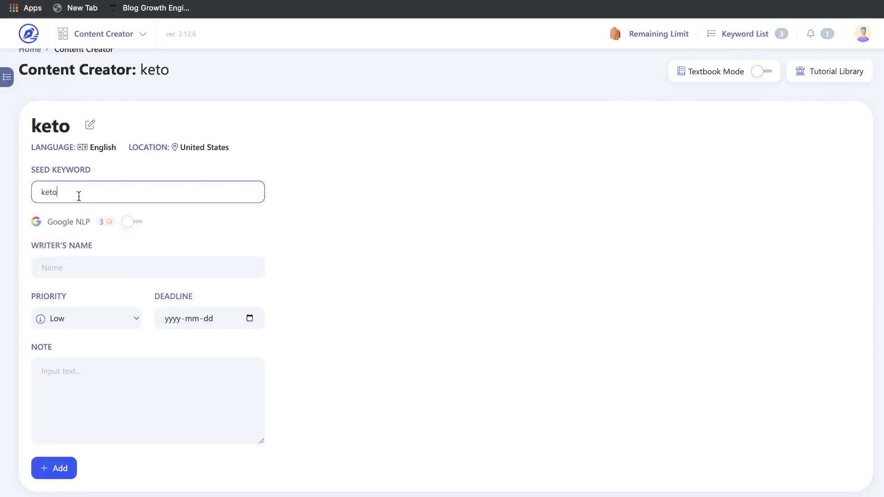
pyautogui.click(68, 468)
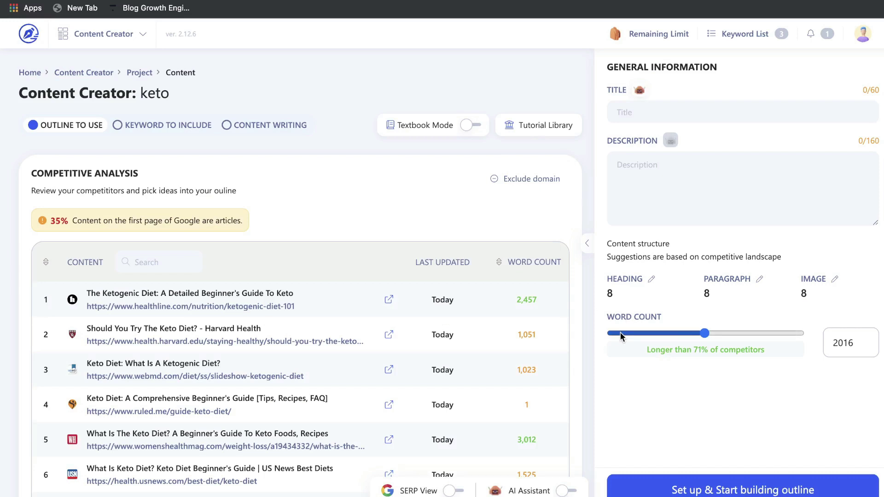
# Step: Review the competitive analysis table for keto, checking each competitor's title, last update and word count
pyautogui.scroll(-1, 276, 216)
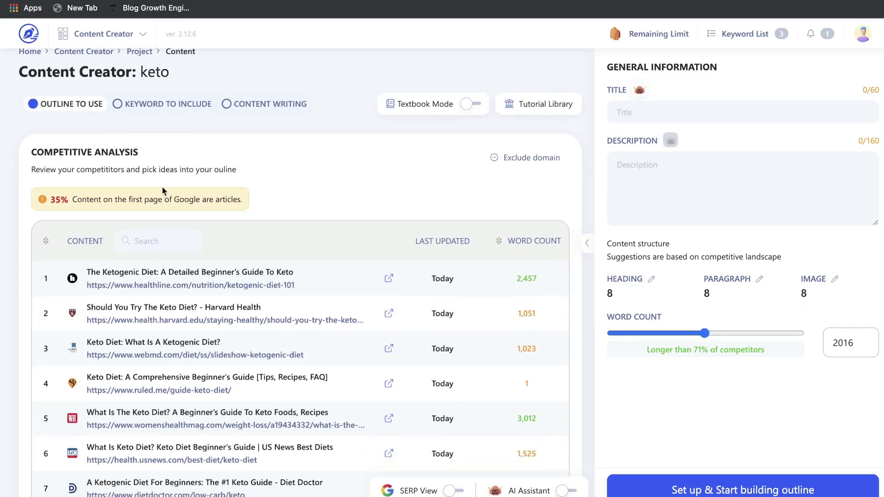
pyautogui.scroll(-1, 162, 182)
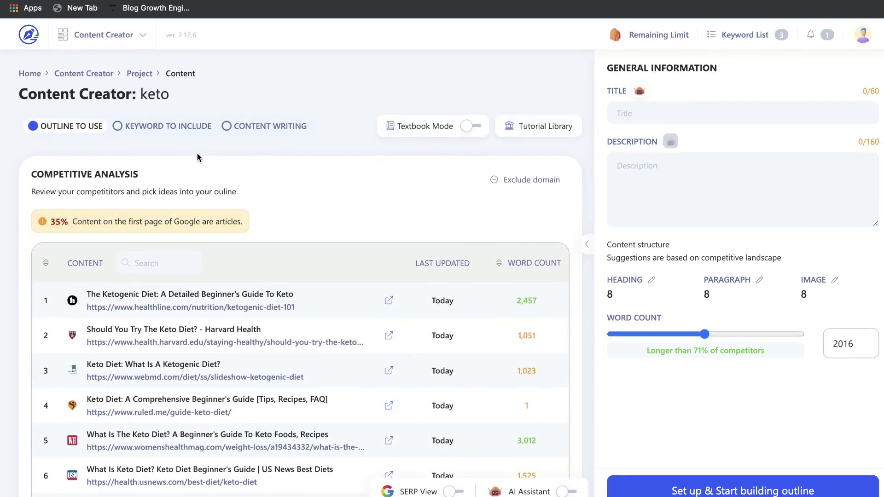
pyautogui.scroll(-1, 249, 212)
pyautogui.scroll(-1, 256, 247)
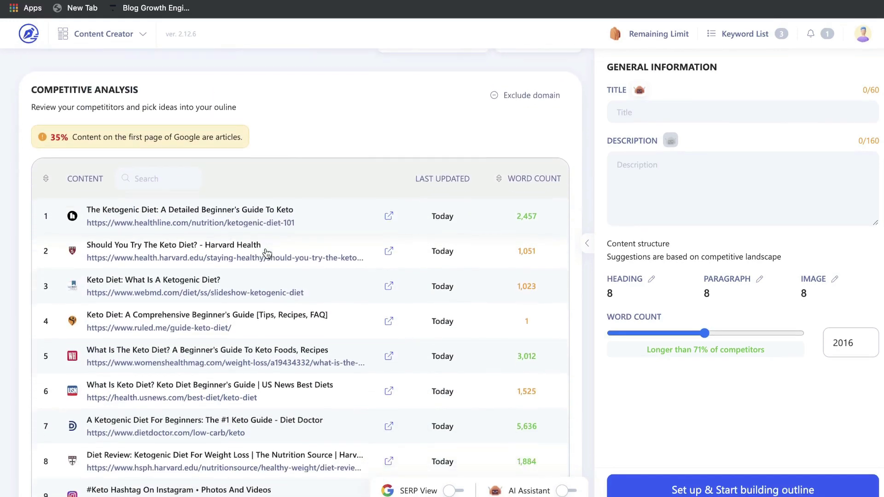
pyautogui.scroll(-1, 288, 141)
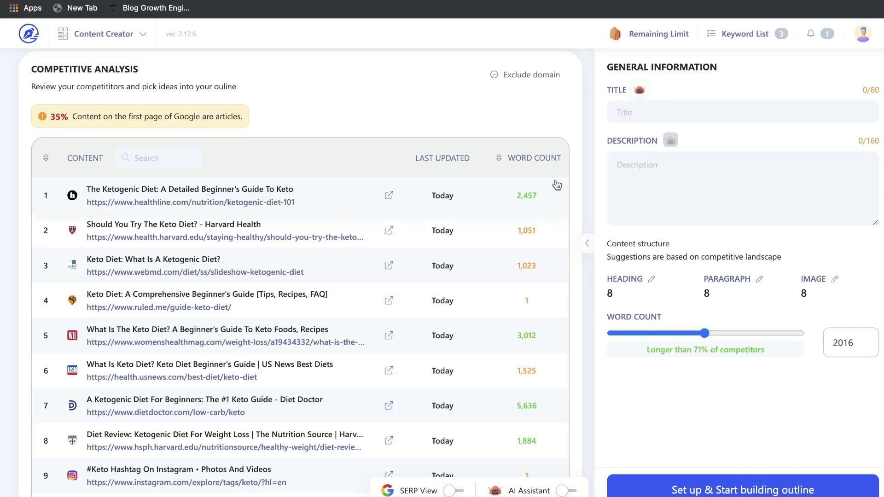
pyautogui.scroll(-1, 533, 226)
pyautogui.scroll(-1, 520, 230)
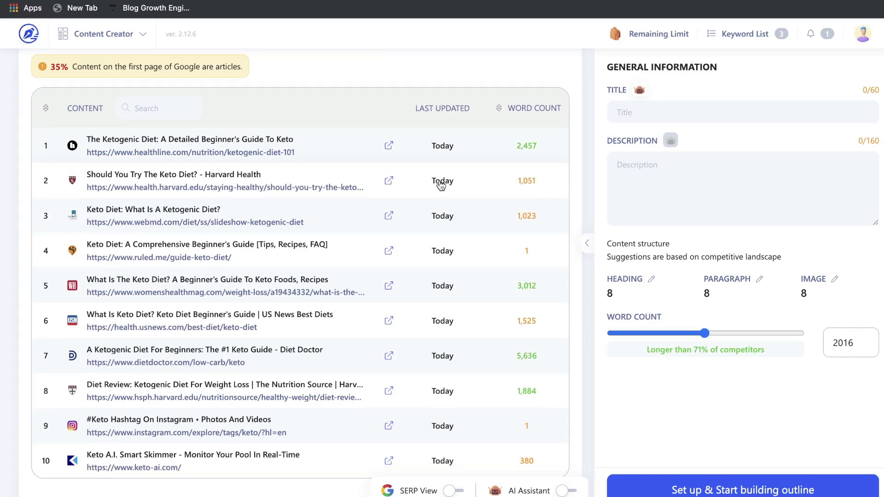
# Step: Browse the Suggest Insights for keto across People also ask, Topic people discuss, How people compare and Reddit
pyautogui.scroll(-10, 436, 125)
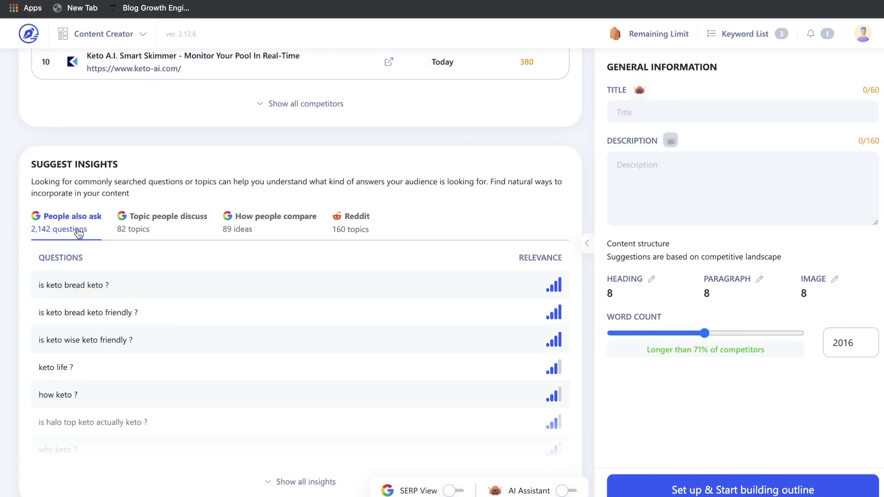
pyautogui.click(166, 224)
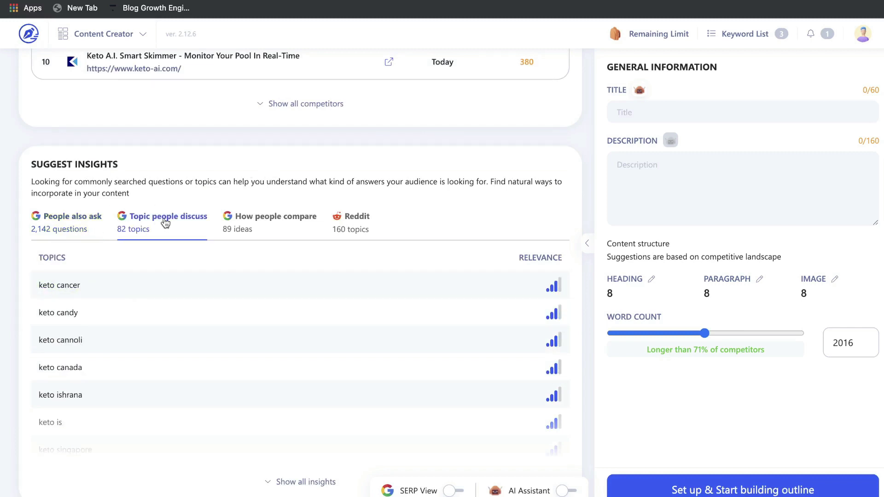
pyautogui.click(249, 223)
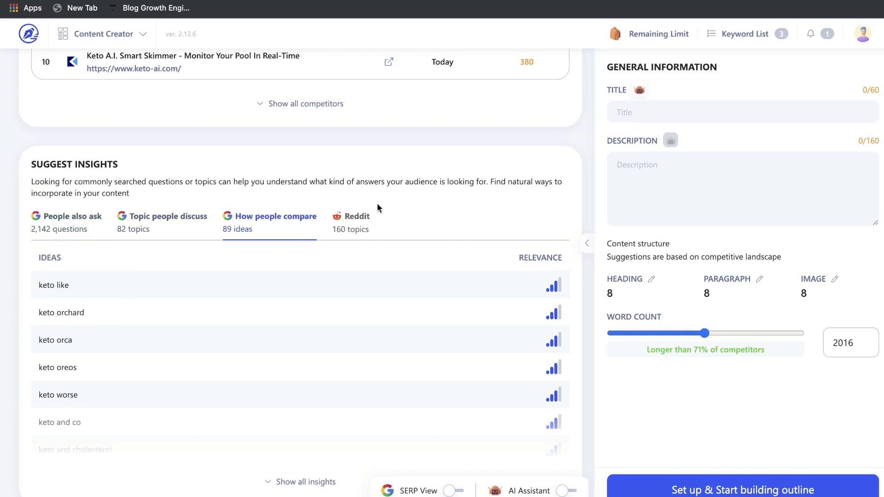
pyautogui.click(351, 223)
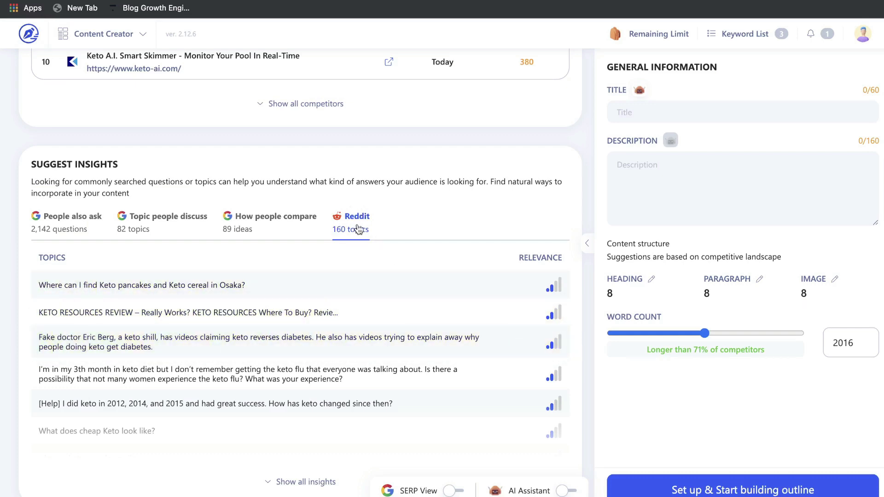
pyautogui.scroll(-1, 399, 270)
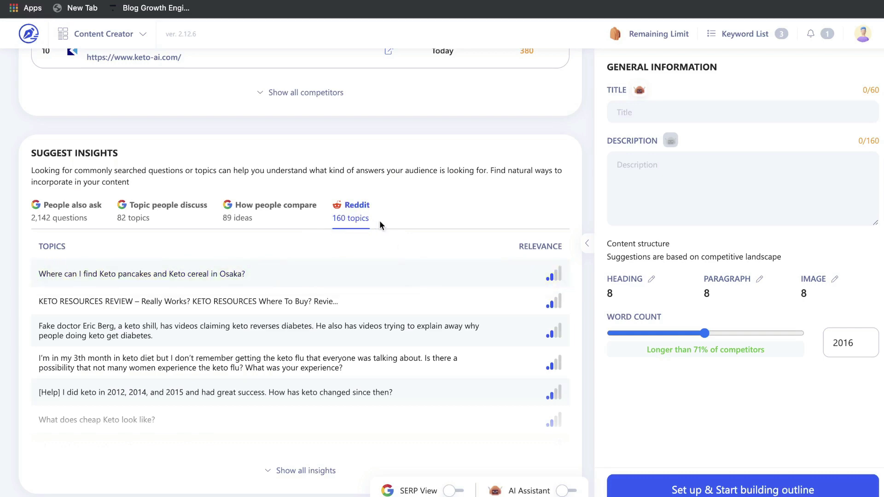
pyautogui.click(83, 211)
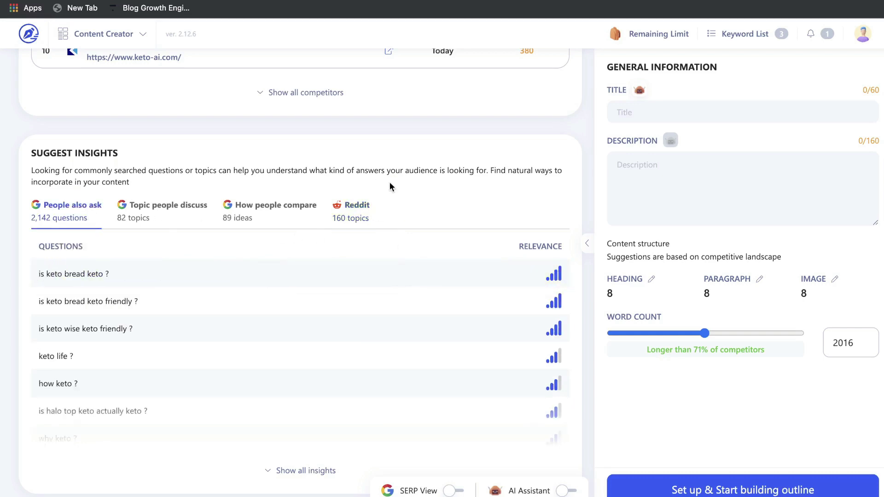
# Step: Return to the competitive analysis and highlight the content structure note about suggestions based on the competitive landscape
pyautogui.scroll(10, 415, 180)
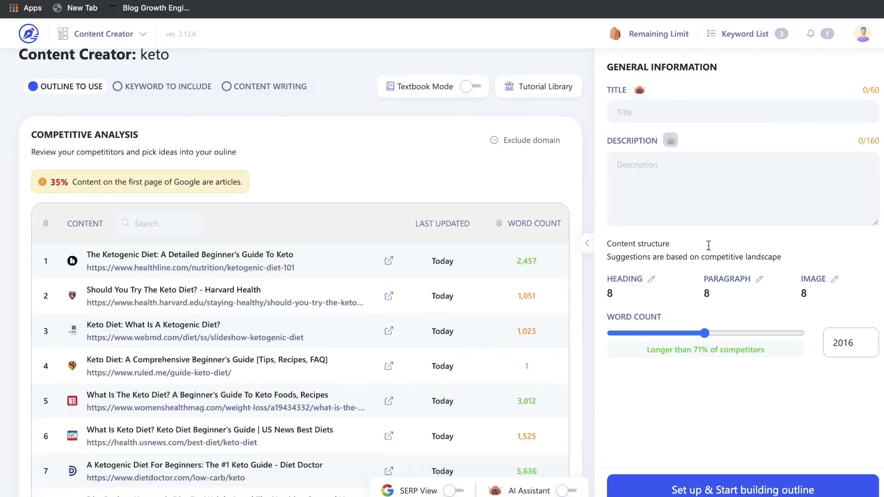
pyautogui.scroll(-1, 693, 256)
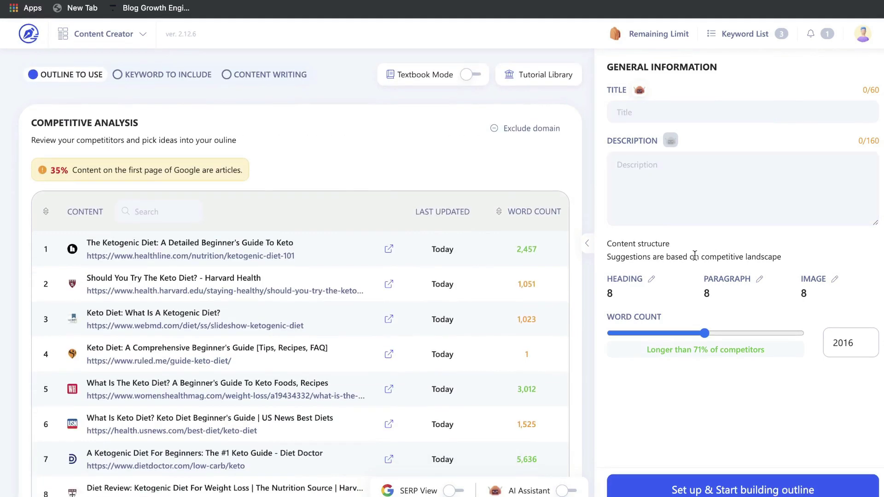
pyautogui.tripleClick(643, 263)
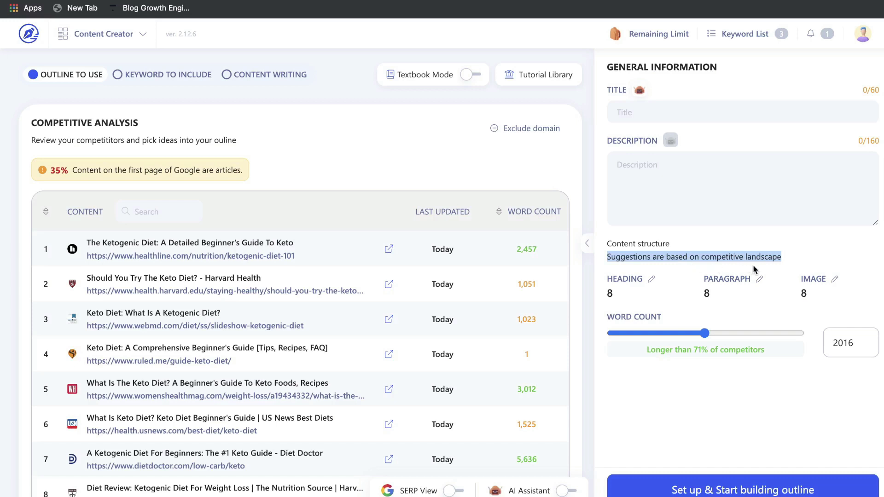
# Step: Set the content structure's target word count to 2939 and start building the outline
pyautogui.scroll(-1, 753, 266)
pyautogui.click(700, 341)
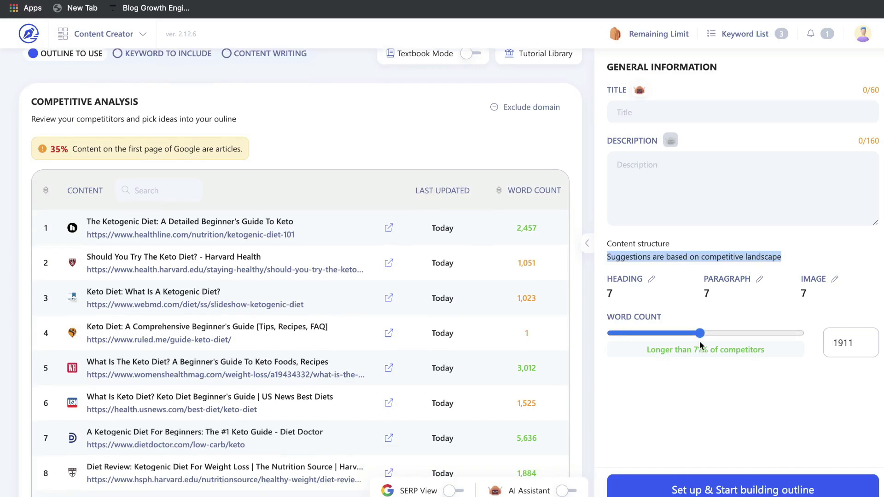
pyautogui.moveTo(700, 342); pyautogui.dragTo(754, 340)
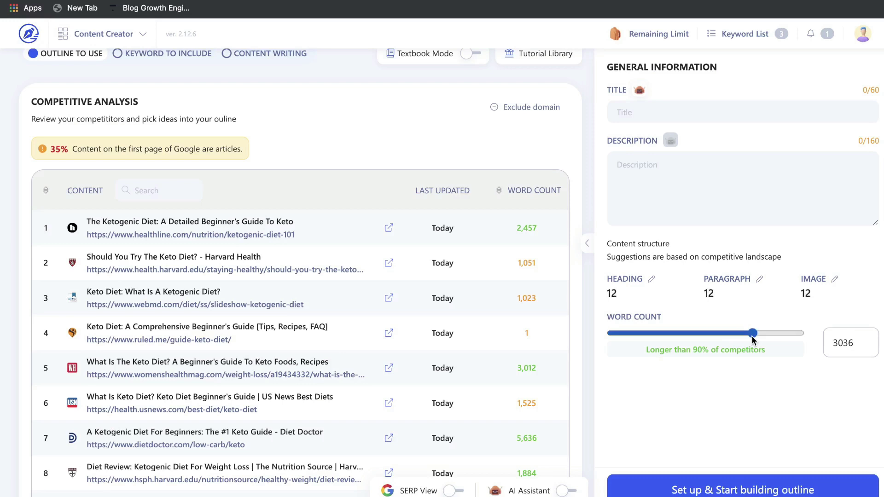
pyautogui.moveTo(754, 340); pyautogui.dragTo(745, 341)
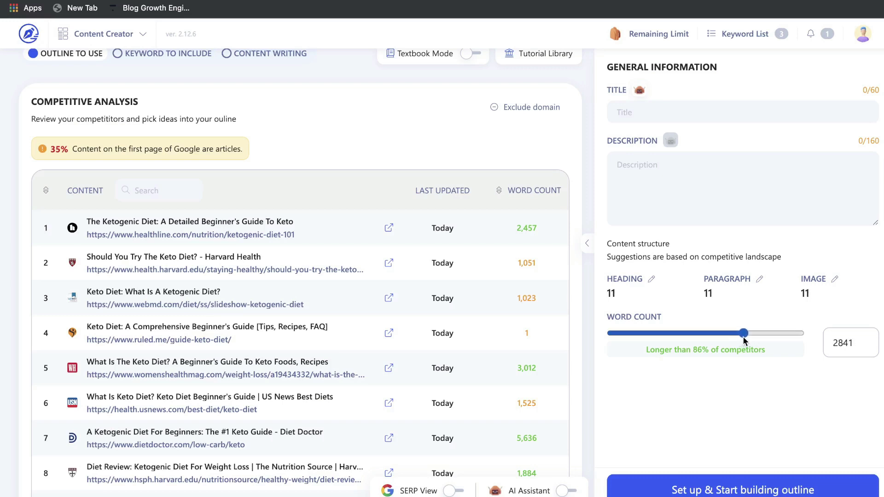
pyautogui.scroll(2, 519, 181)
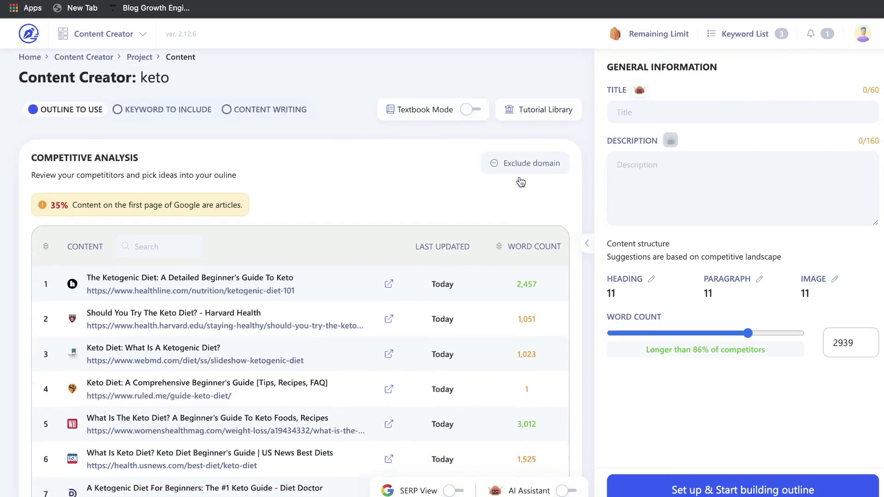
pyautogui.scroll(-7, 533, 296)
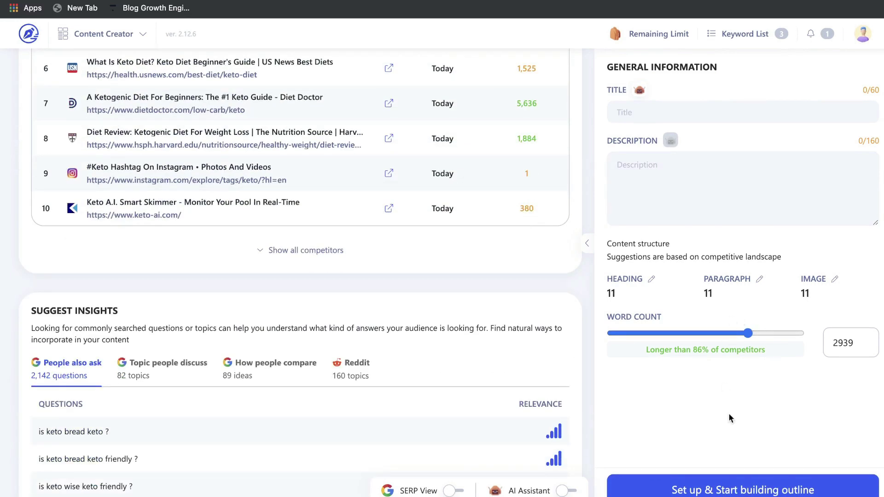
pyautogui.click(716, 487)
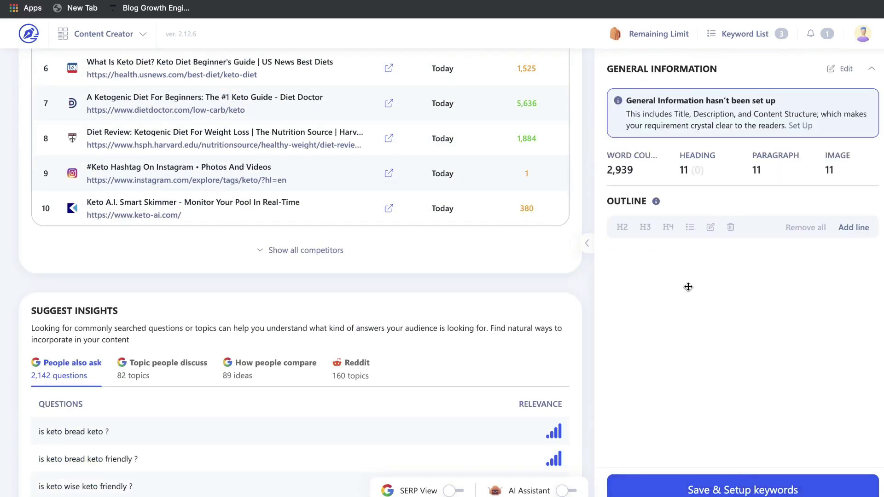
# Step: Add the questions "is keto bread keto", "is keto bread keto friendly", "is keto wise keto friendly" and the topic "keto cannoli" to the outline as H2 headings
pyautogui.scroll(7, 495, 167)
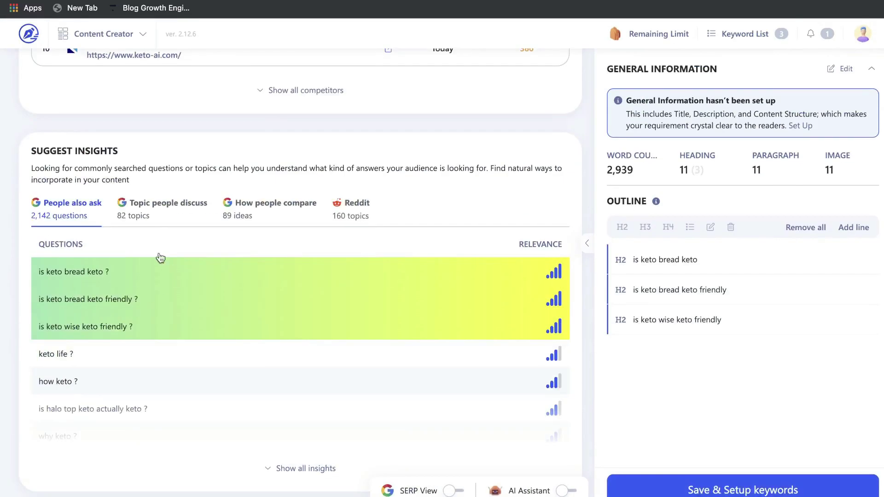
pyautogui.click(168, 206)
pyautogui.click(147, 336)
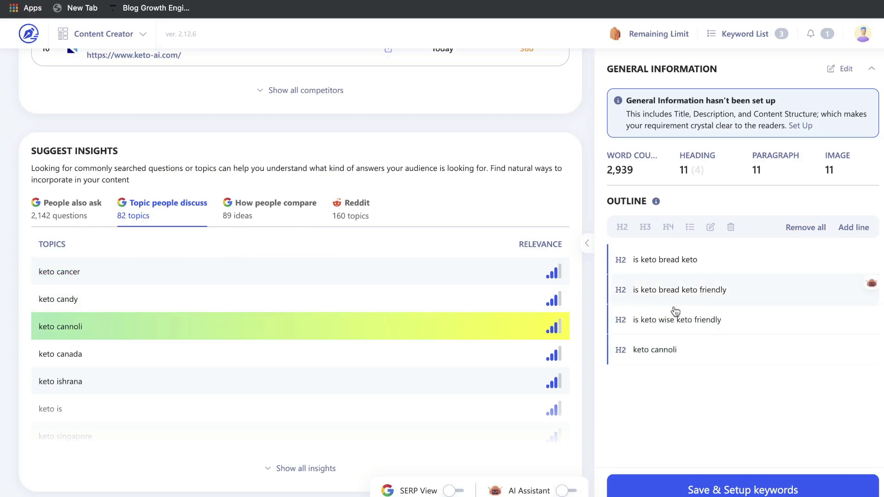
# Step: Go to the keyword selection stage and review the competitor's keywords, the opportunities keywords and the list of keywords to include
pyautogui.scroll(4, 741, 289)
pyautogui.scroll(5, 741, 290)
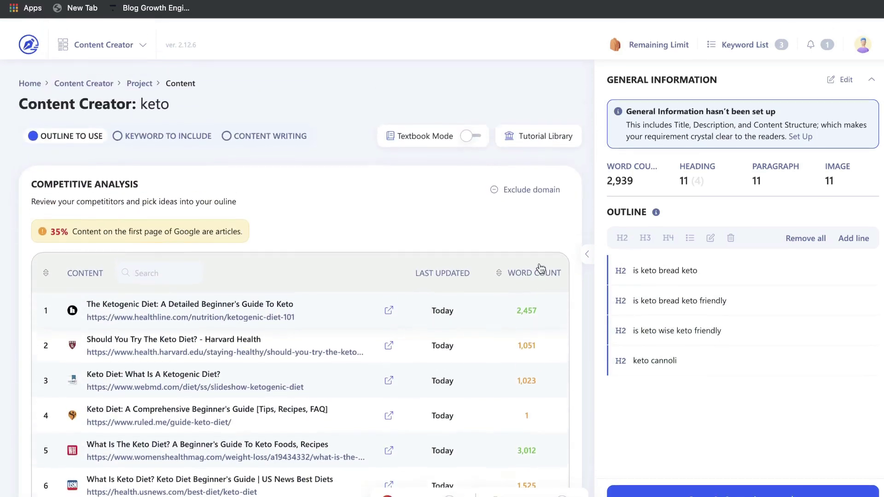
pyautogui.click(168, 119)
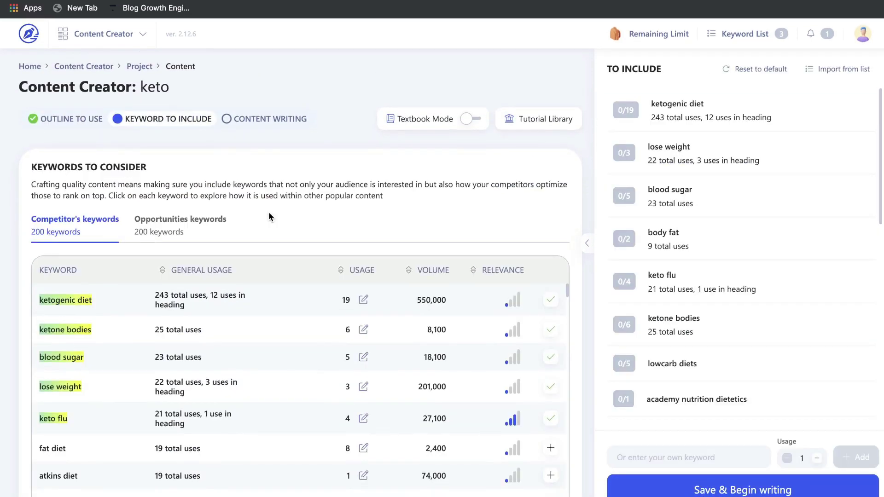
pyautogui.scroll(-1, 296, 253)
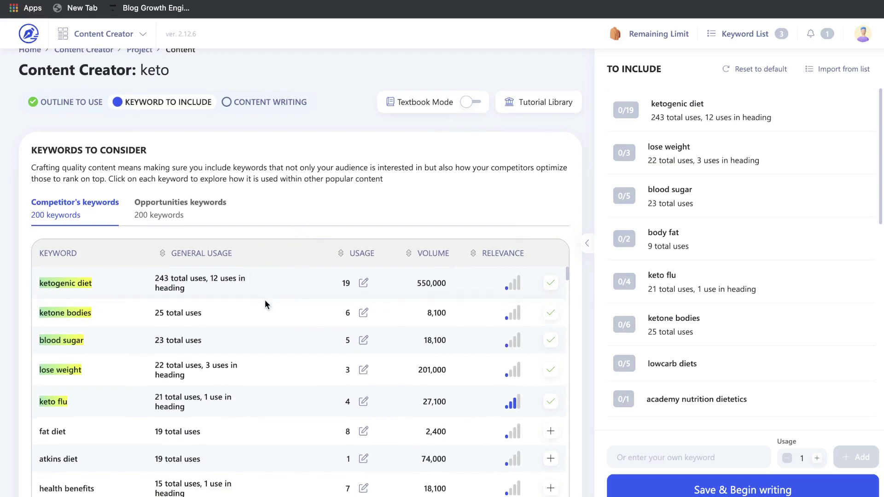
pyautogui.scroll(-2, 148, 315)
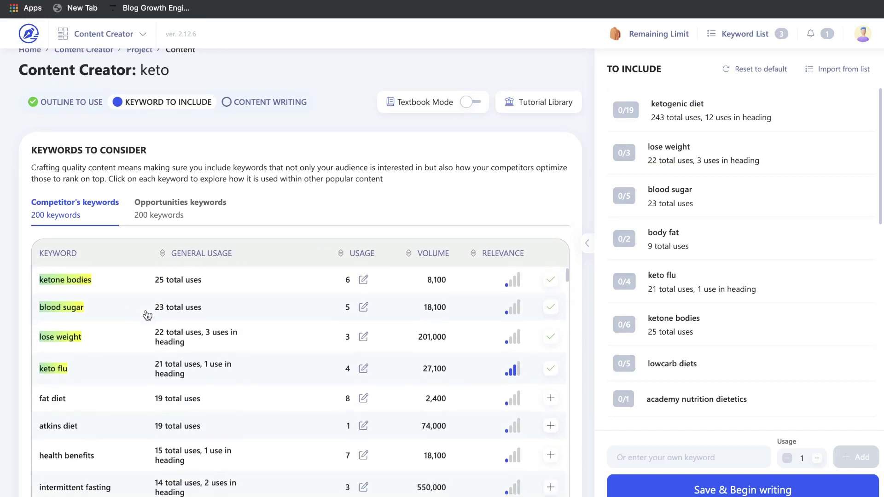
pyautogui.scroll(-1, 230, 326)
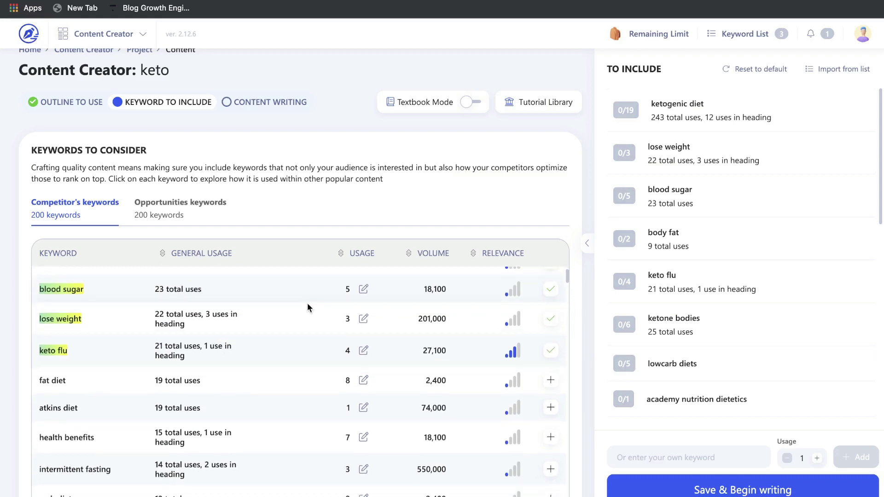
pyautogui.click(213, 212)
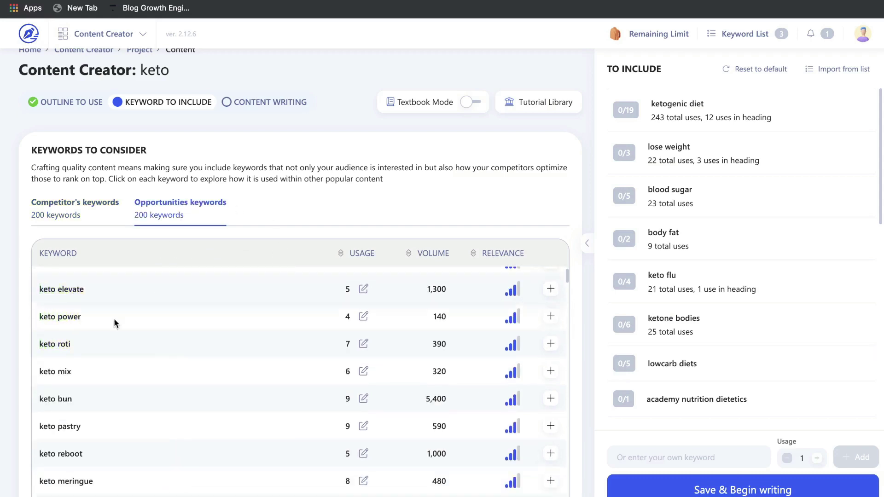
pyautogui.scroll(-2, 170, 353)
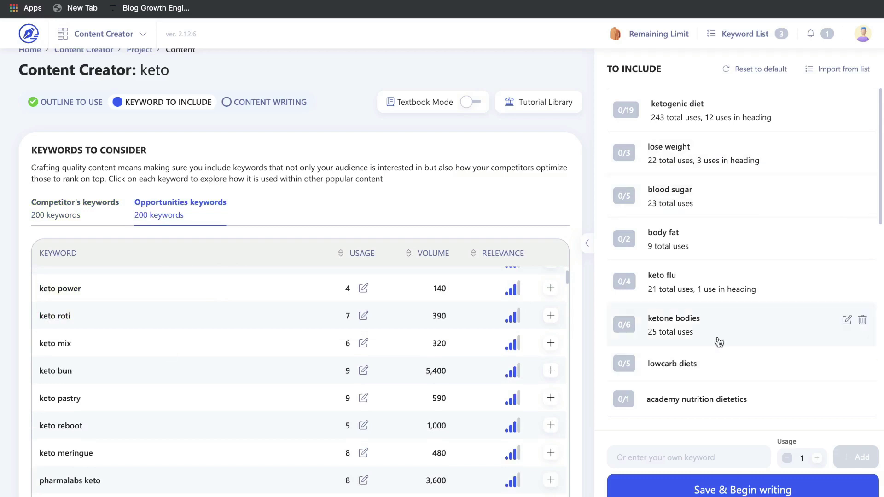
pyautogui.scroll(-8, 718, 341)
# Step: Examine how competing pages use the competitor's keywords "health benefits" and "atkins diet" in their headings and paragraphs
pyautogui.click(96, 213)
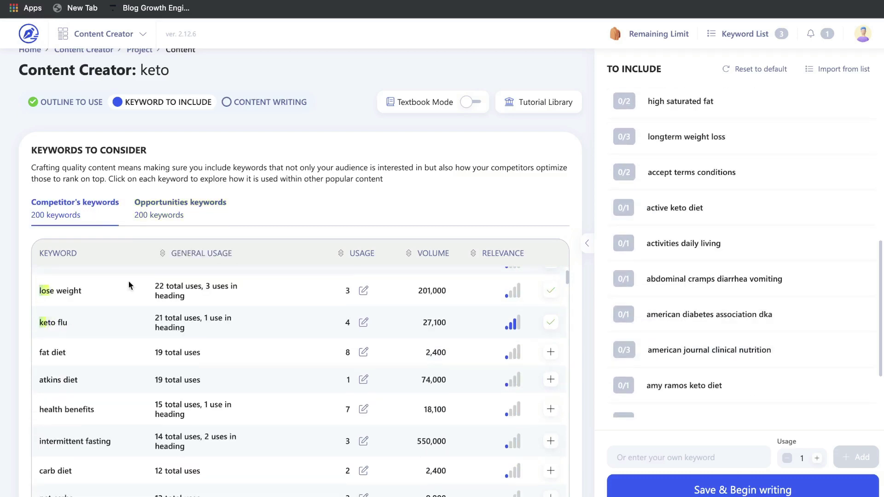
pyautogui.scroll(-2, 128, 280)
pyautogui.click(107, 334)
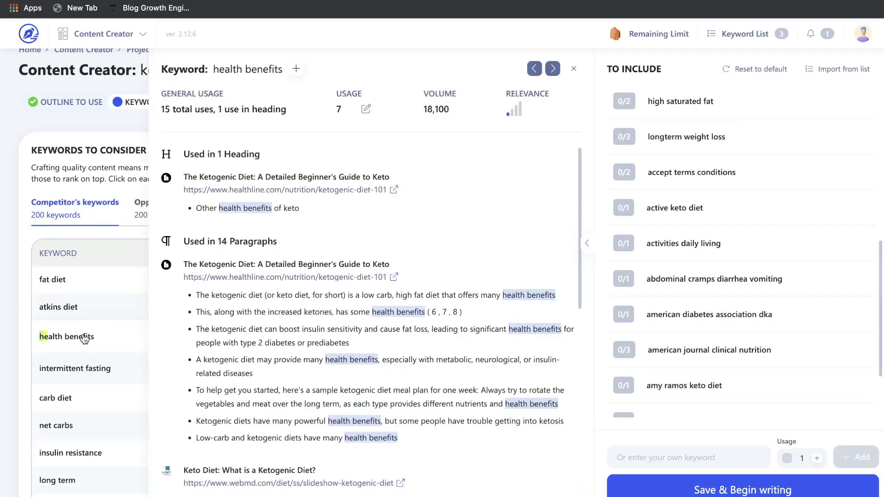
pyautogui.click(94, 313)
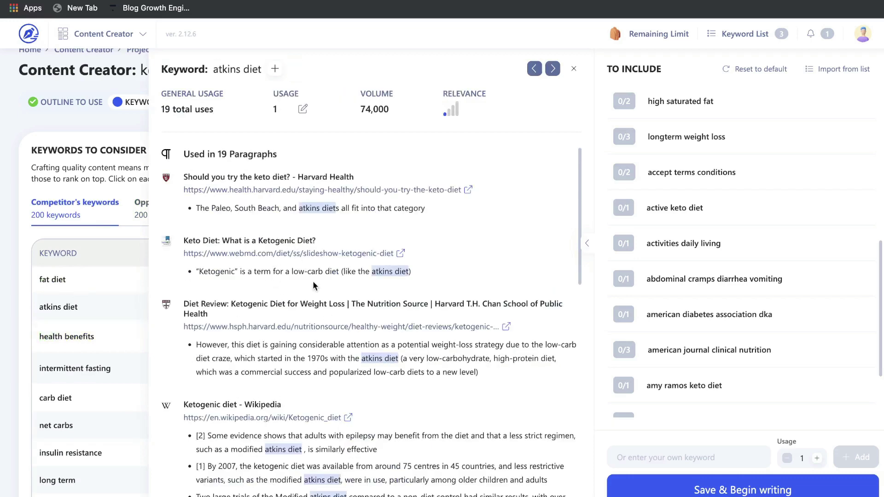
pyautogui.scroll(-2, 309, 323)
pyautogui.scroll(-2, 308, 321)
pyautogui.scroll(3, 308, 322)
pyautogui.click(574, 69)
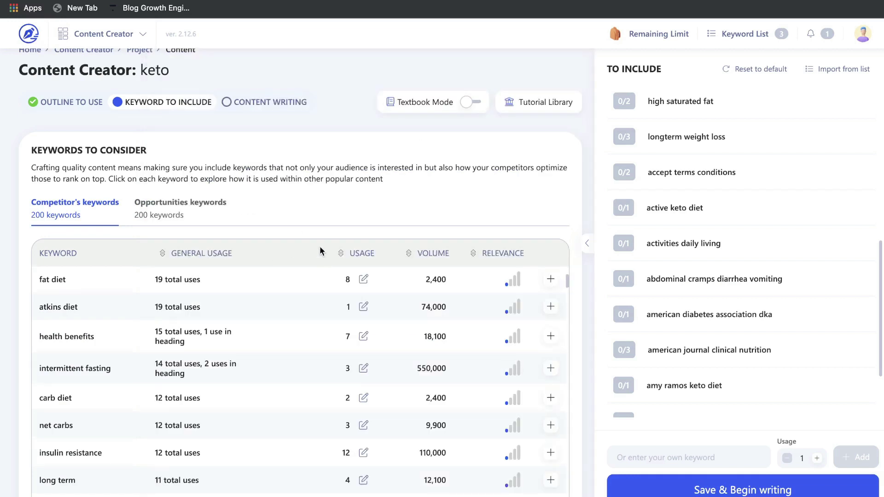
# Step: Examine the competing paragraphs that use the keyword "insulin resistance", and close its details
pyautogui.scroll(-2, 322, 262)
pyautogui.scroll(-1, 84, 302)
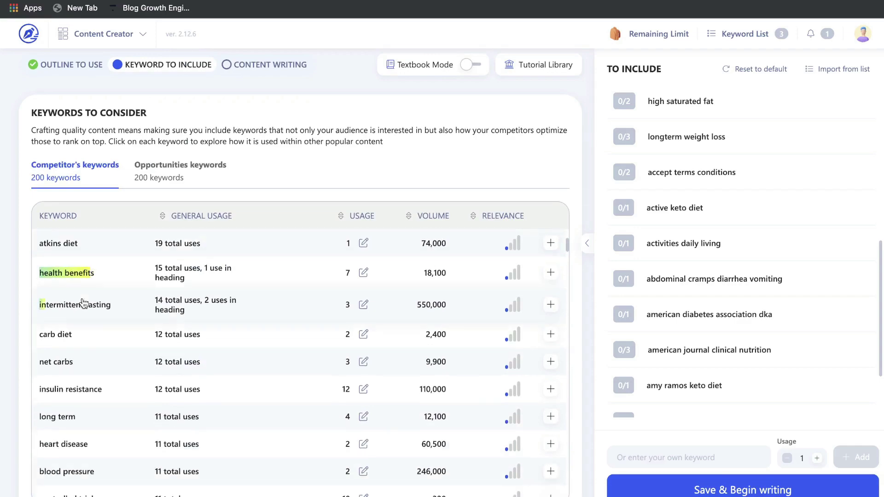
pyautogui.click(76, 390)
pyautogui.scroll(-10, 190, 334)
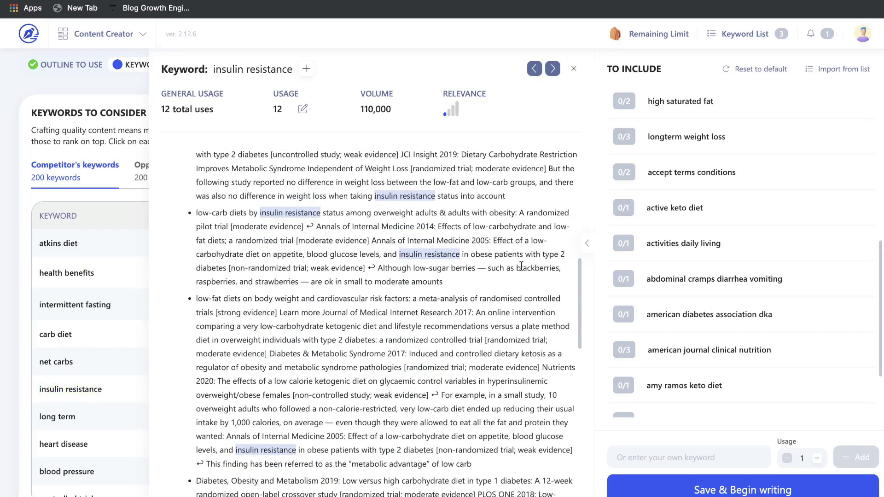
pyautogui.moveTo(737, 251)
pyautogui.scroll(10, 456, 200)
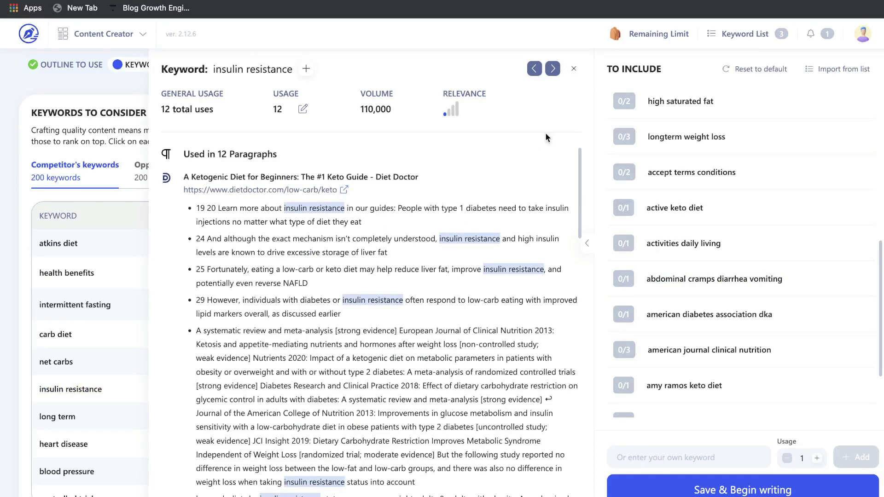
pyautogui.click(571, 74)
# Step: Save the default keywords to include and begin writing the keto content
pyautogui.scroll(-1, 229, 339)
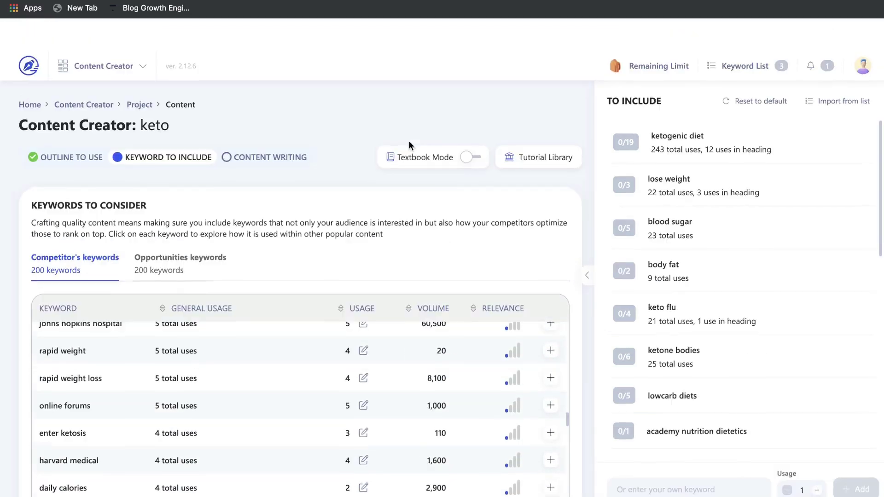
pyautogui.scroll(-1, 442, 276)
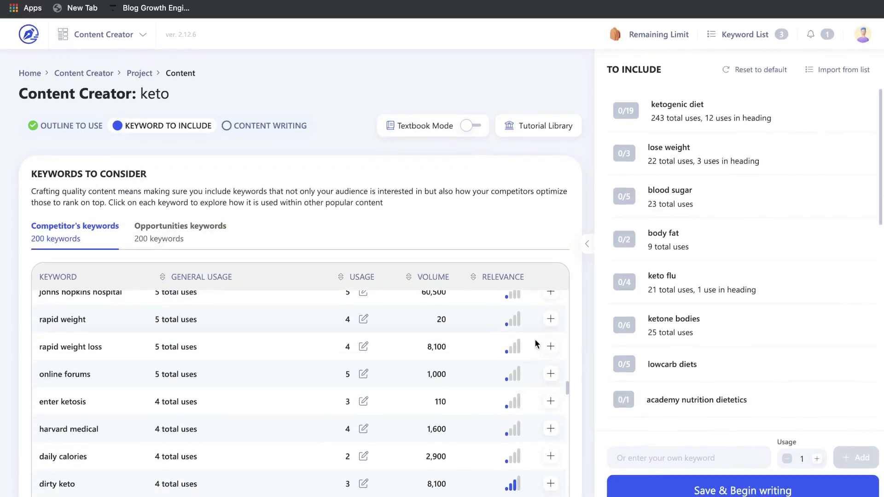
pyautogui.click(742, 489)
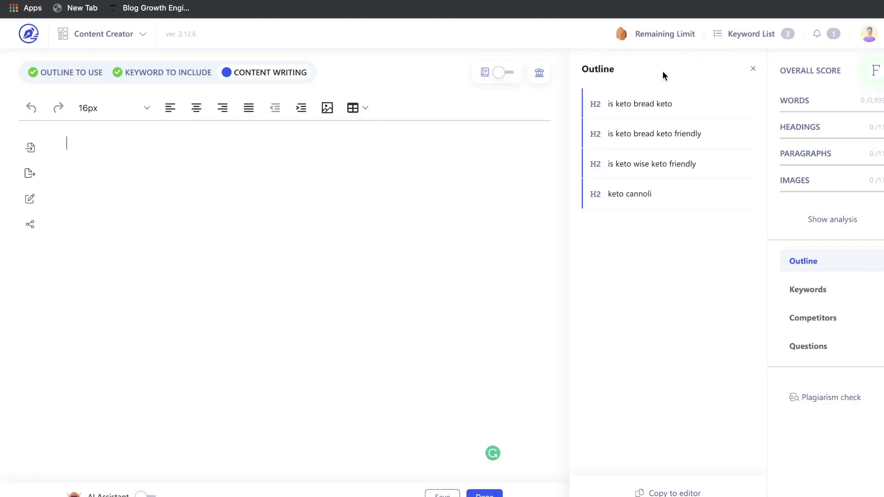
# Step: Highlight the overall score label and look through the writing editor's keyword list with its recommended usages
pyautogui.moveTo(783, 70); pyautogui.dragTo(850, 75)
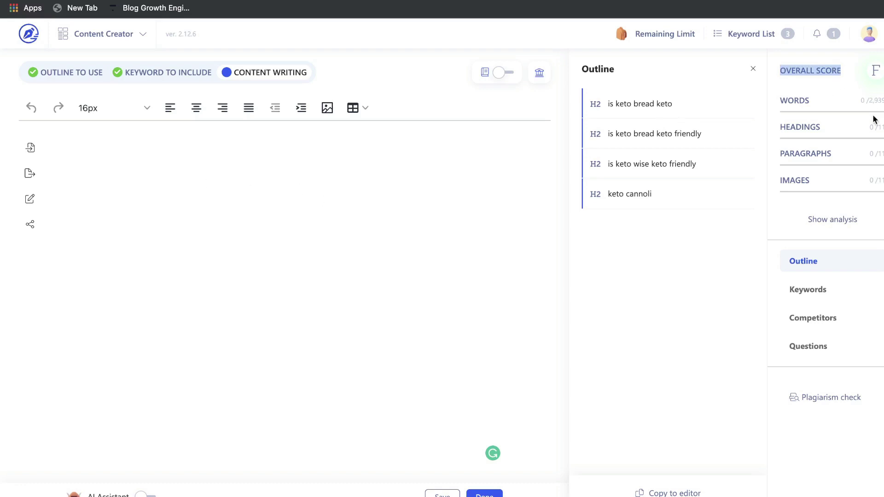
pyautogui.click(819, 291)
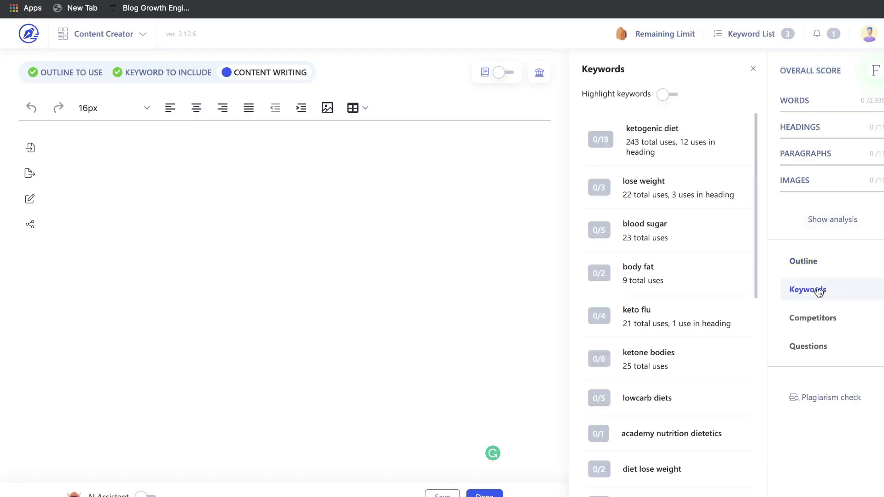
pyautogui.scroll(-3, 681, 196)
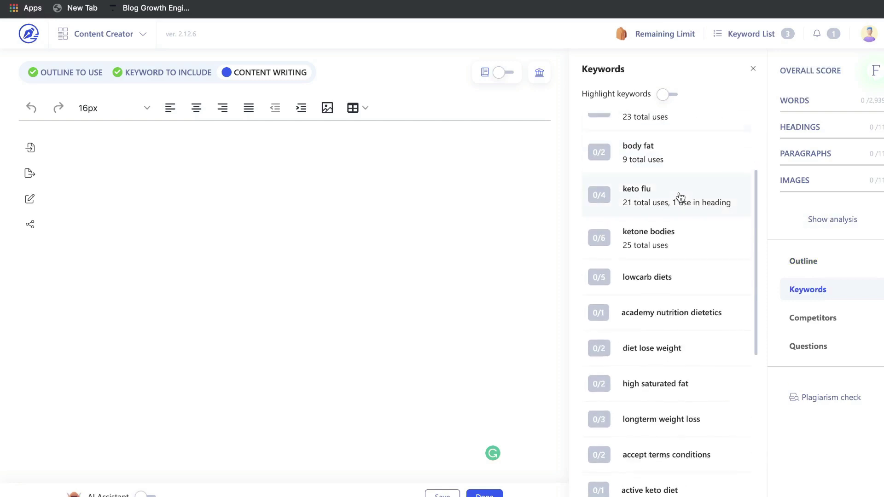
pyautogui.scroll(-3, 673, 244)
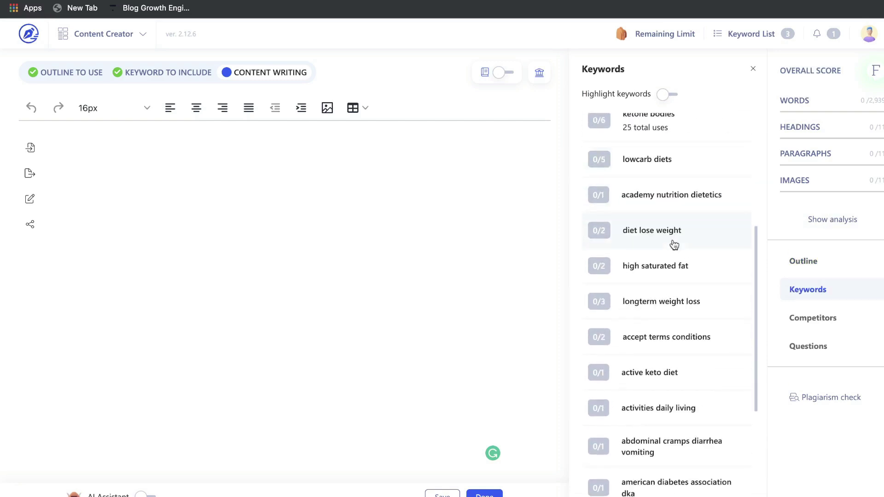
pyautogui.scroll(-1, 639, 276)
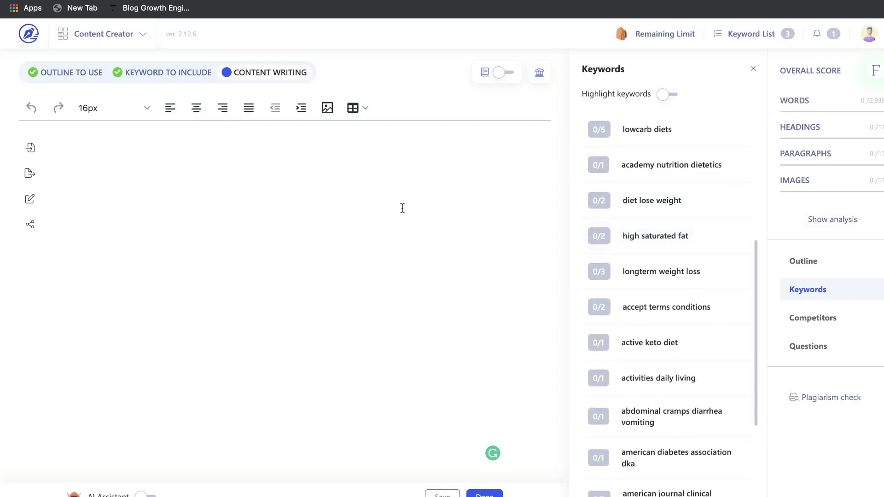
pyautogui.scroll(-3, 669, 241)
pyautogui.scroll(10, 672, 242)
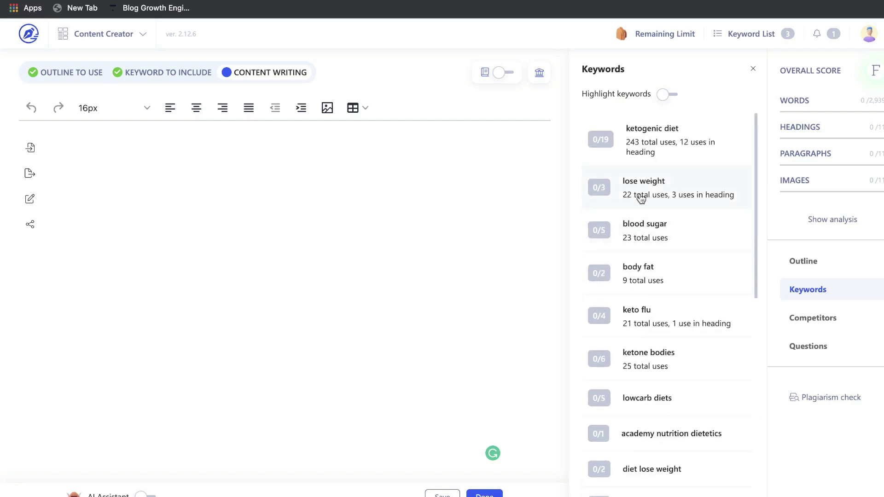
# Step: Examine the competitor usage examples for the keyword "ketogenic diet", highlight their title and return to the keyword list
pyautogui.click(599, 127)
pyautogui.scroll(-8, 646, 234)
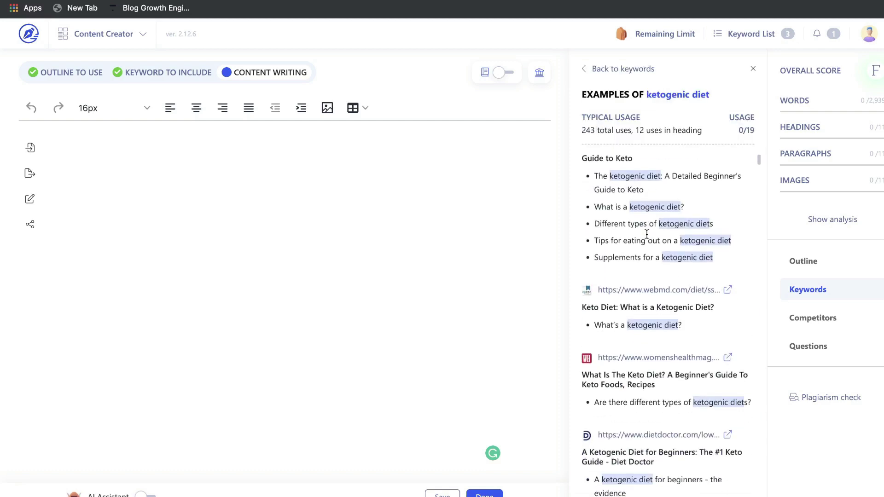
pyautogui.scroll(8, 647, 234)
pyautogui.scroll(1, 647, 234)
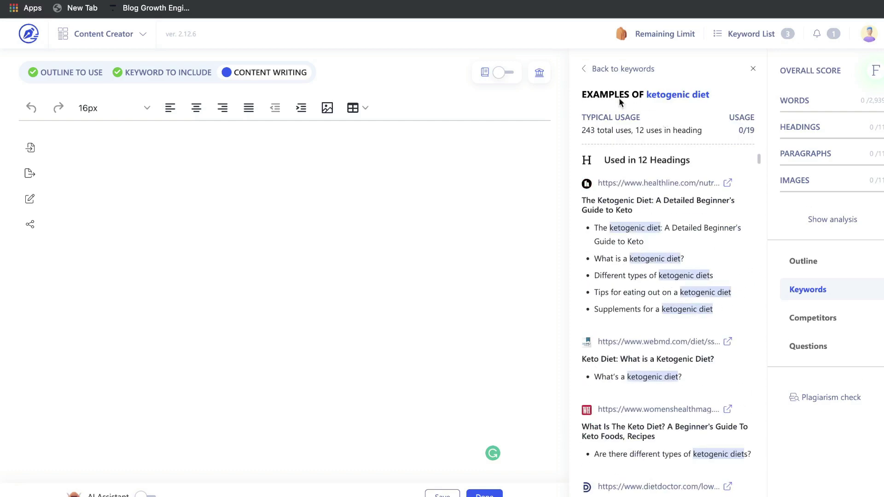
pyautogui.moveTo(581, 94); pyautogui.dragTo(695, 101)
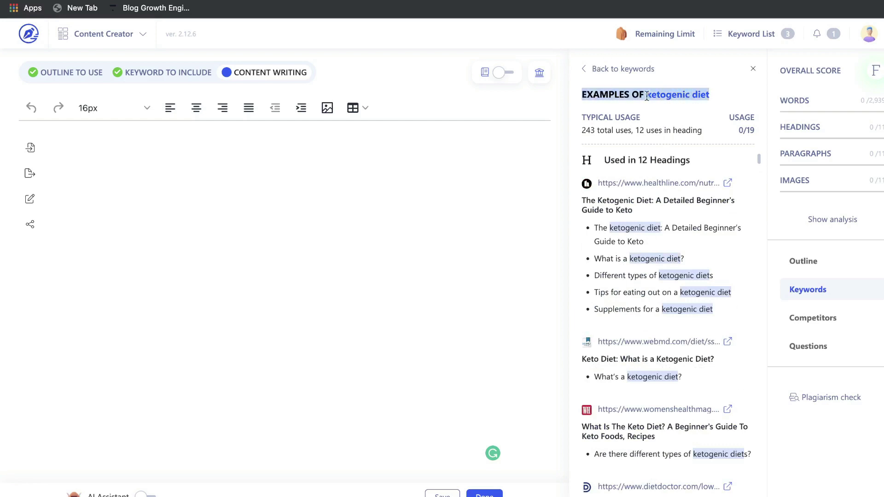
pyautogui.click(615, 69)
# Step: Examine the competitors list in the writing editor, including each competitor's rank, word count, title and description
pyautogui.click(806, 317)
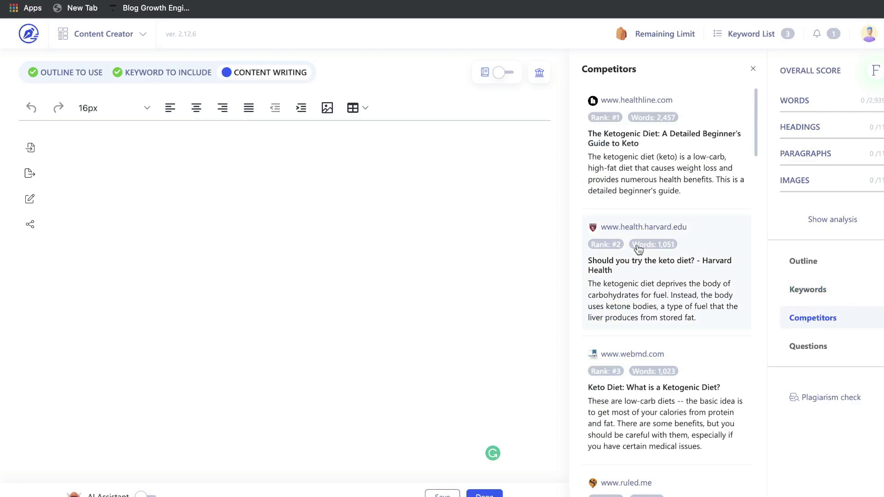
pyautogui.scroll(-3, 638, 230)
pyautogui.scroll(3, 626, 184)
pyautogui.scroll(-7, 665, 236)
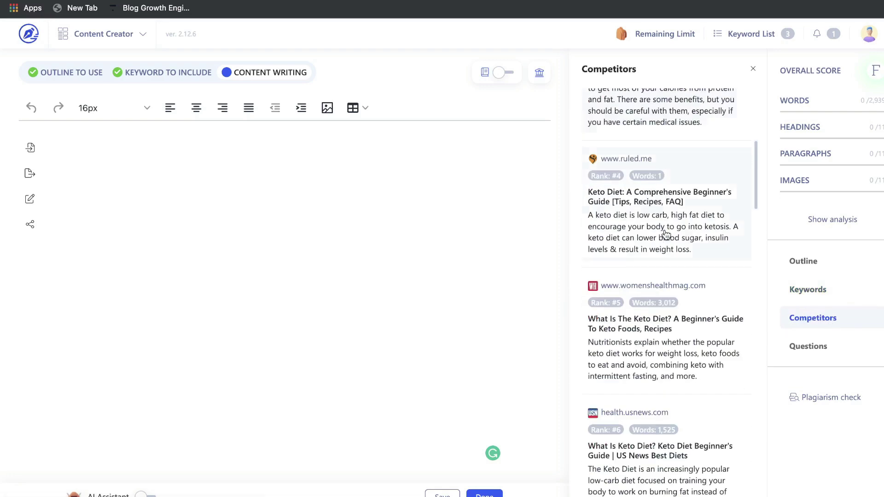
pyautogui.scroll(-3, 665, 233)
# Step: Look through the "People also ask" questions suggested for the keto content
pyautogui.click(832, 356)
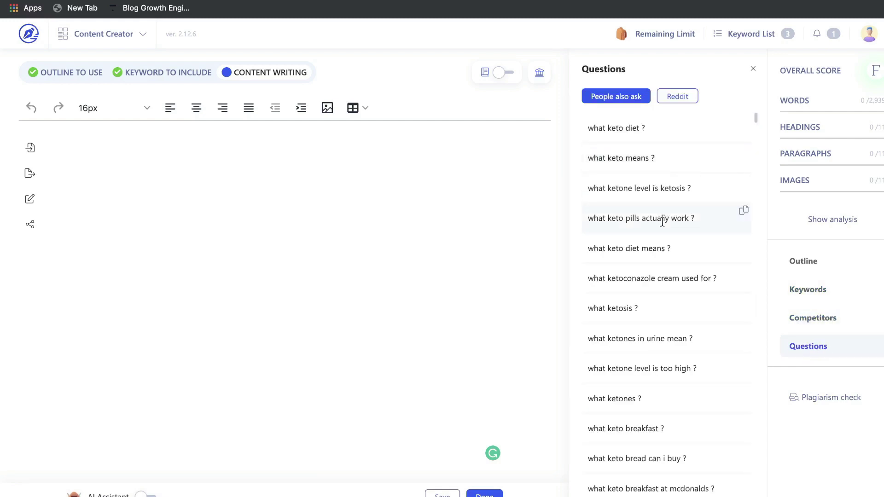
pyautogui.scroll(-5, 662, 222)
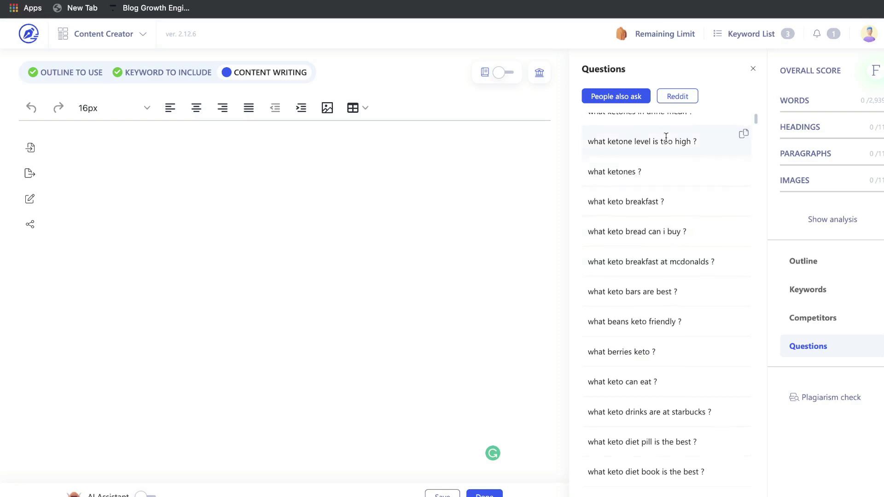
pyautogui.scroll(5, 666, 137)
pyautogui.scroll(-1, 666, 140)
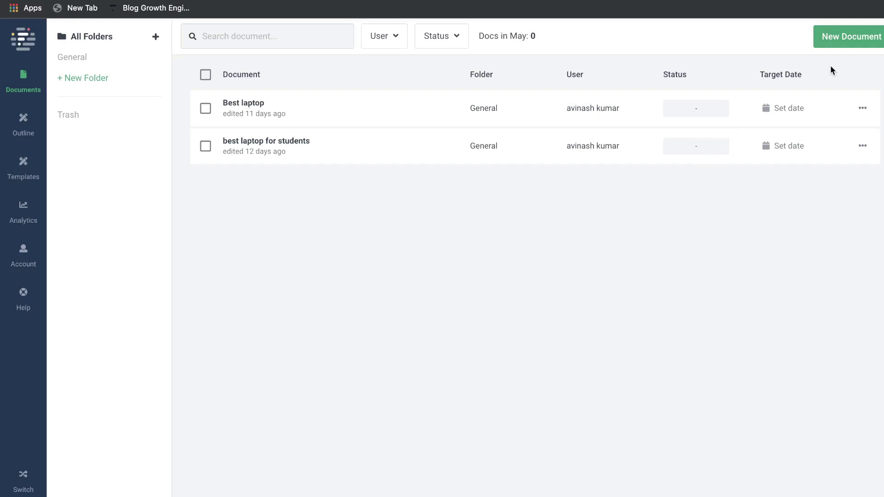
# Step: In Frase, create a new content document for the search query "keto" and process its top 20 Google results
pyautogui.click(846, 39)
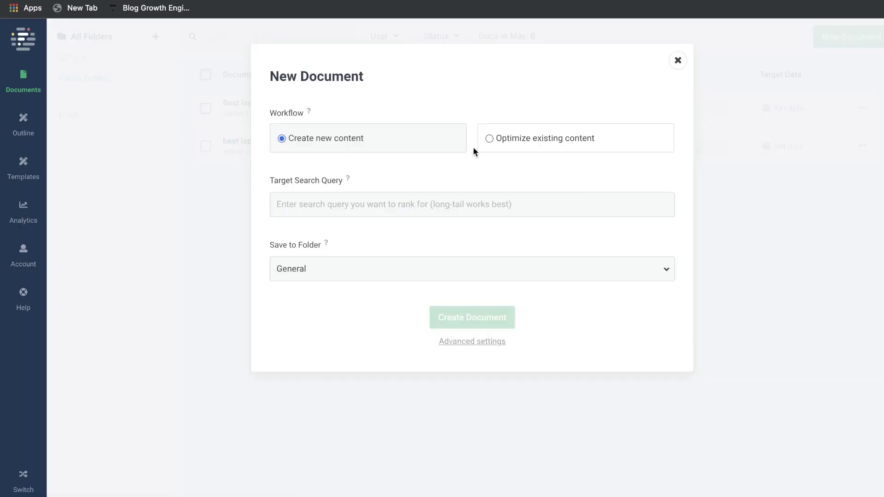
pyautogui.write('keto')
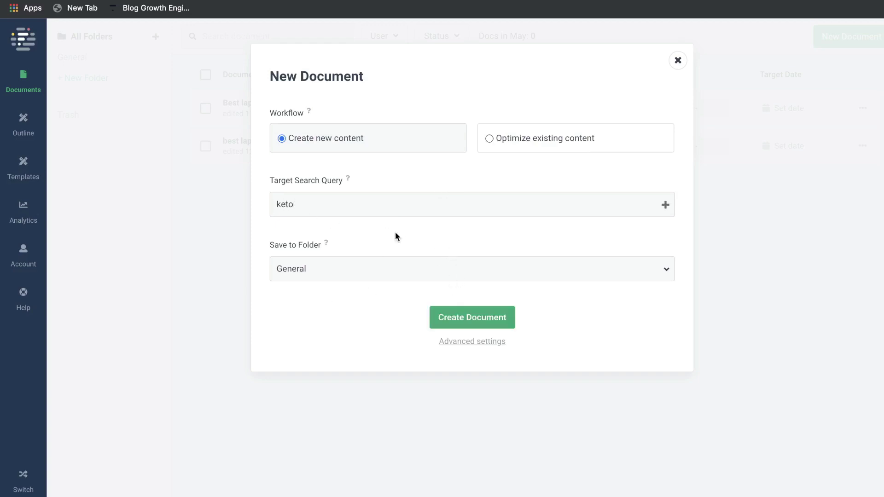
pyautogui.press('Return')
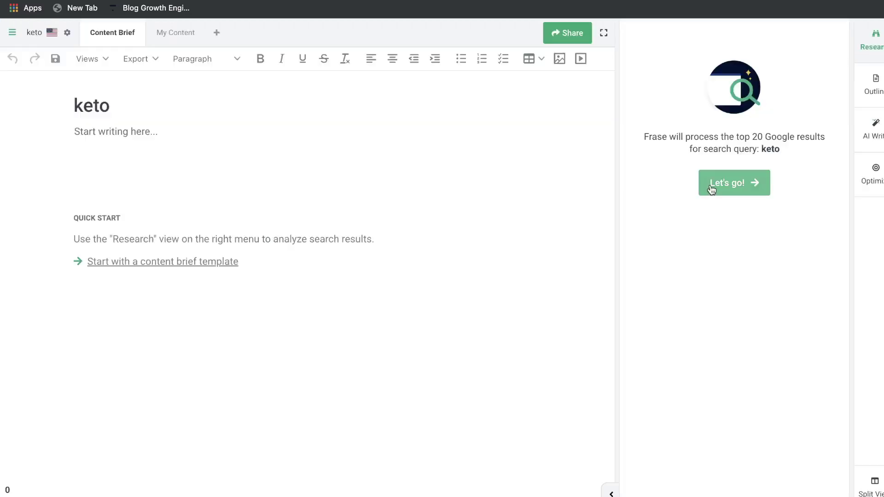
pyautogui.click(740, 189)
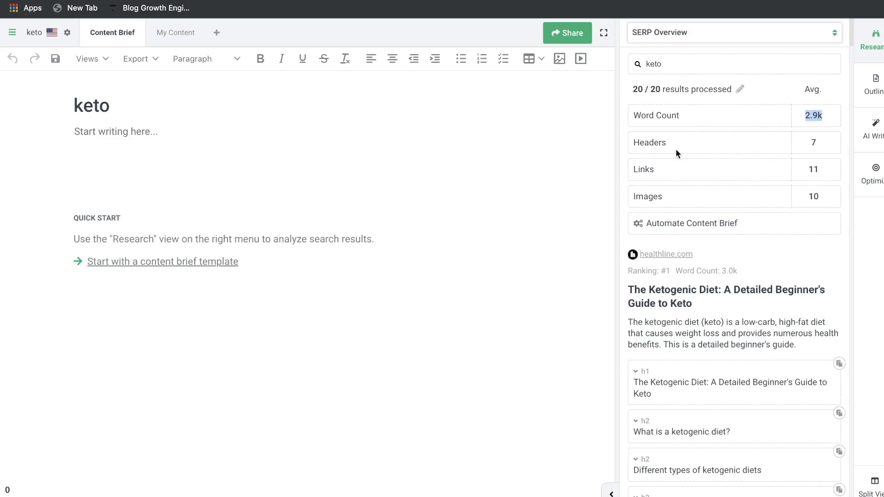
# Step: Examine the SERP overview's average headers, links and images, highlighting the values, and review the headings of the top-ranked healthline.com page
pyautogui.moveTo(808, 144); pyautogui.dragTo(825, 142)
pyautogui.moveTo(807, 173); pyautogui.dragTo(832, 200)
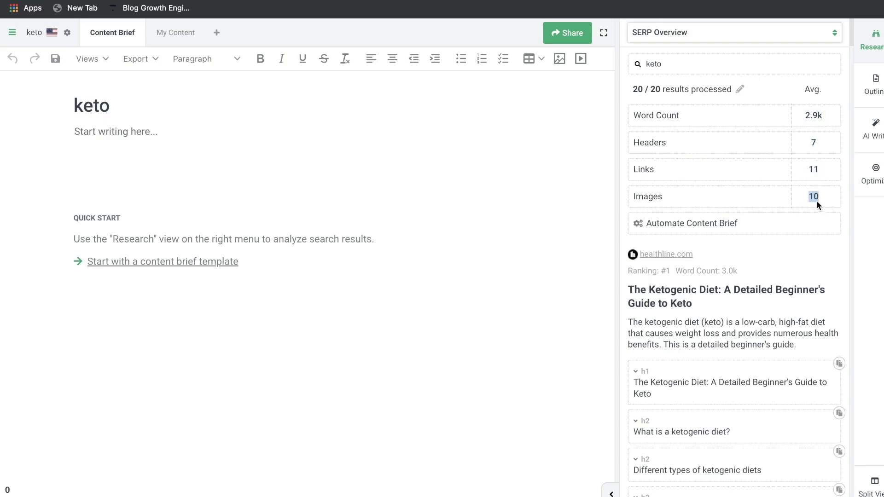
pyautogui.scroll(-3, 786, 251)
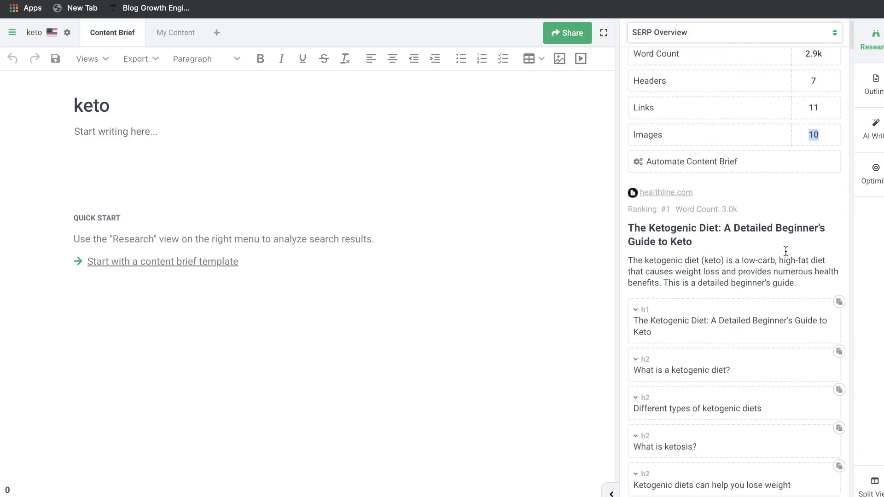
pyautogui.scroll(-6, 785, 250)
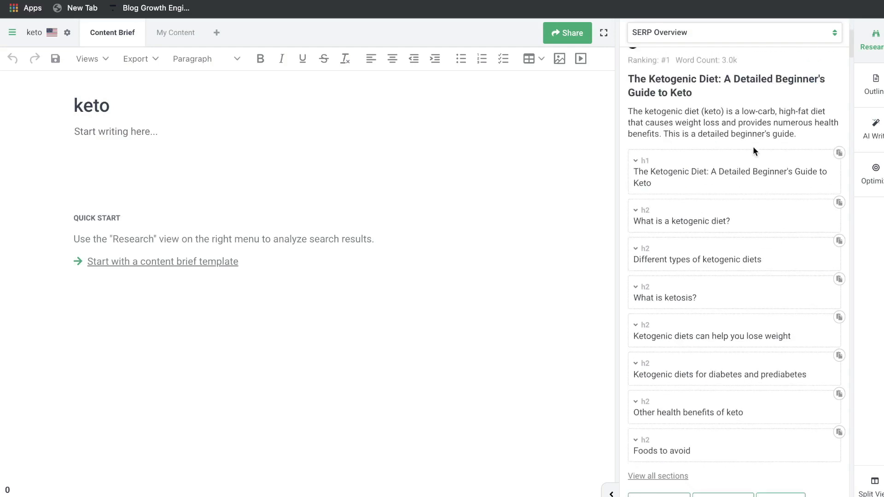
pyautogui.scroll(-2, 726, 124)
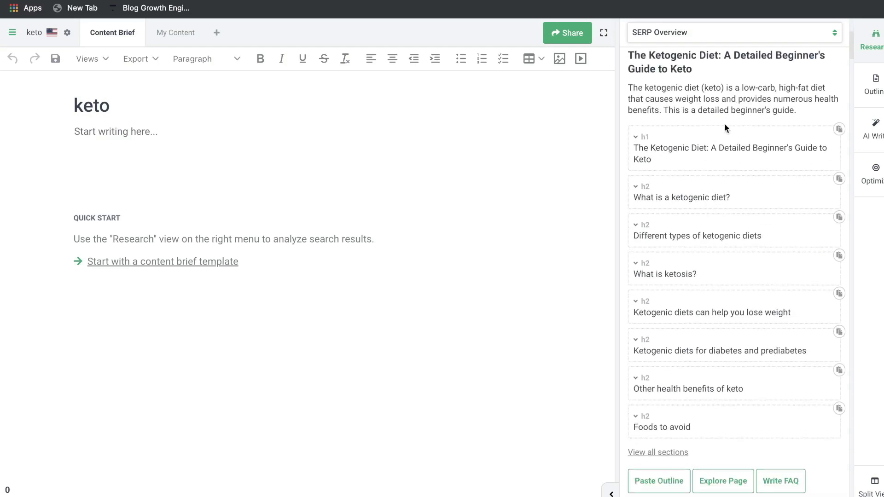
pyautogui.scroll(-6, 722, 151)
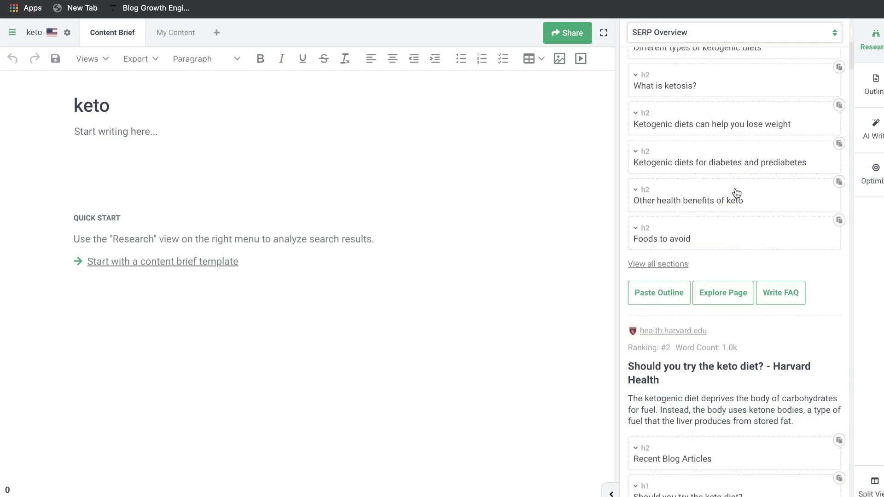
pyautogui.scroll(8, 734, 193)
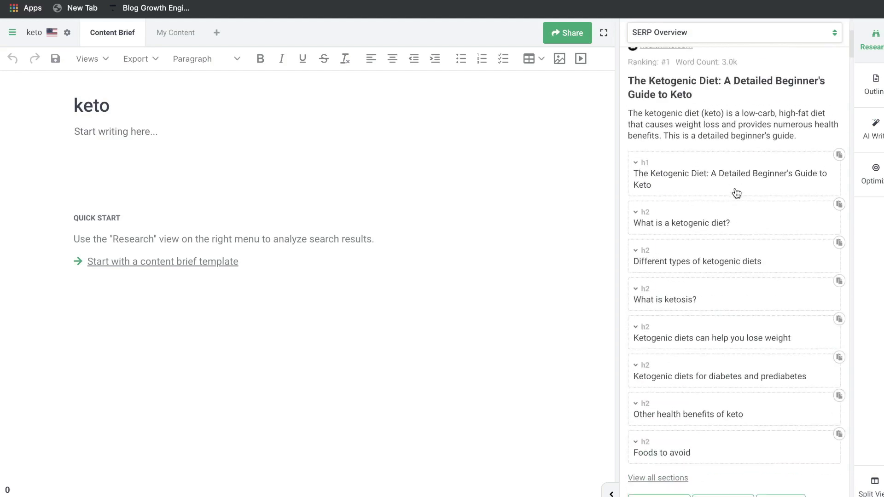
# Step: Copy the healthline.com h1 heading "The Ketogenic Diet: A Detailed Beginner's Guide to Keto" into the content brief
pyautogui.click(798, 175)
pyautogui.click(797, 177)
pyautogui.click(839, 155)
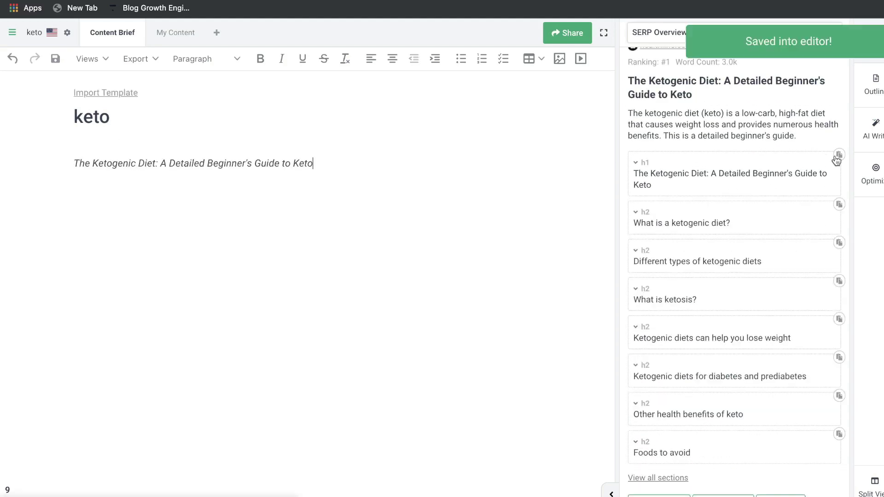
# Step: Expand the healthline.com h1 section to read its text, collapse it, and look through the other competitors' headings
pyautogui.click(747, 178)
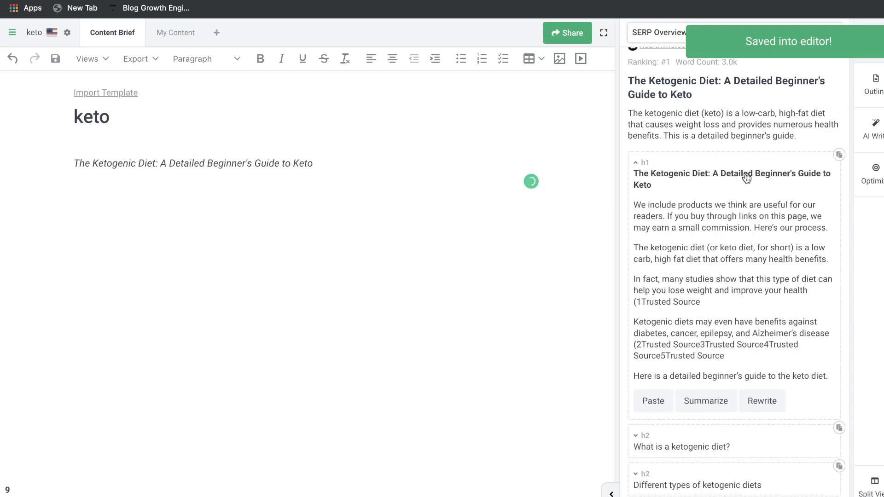
pyautogui.doubleClick(722, 174)
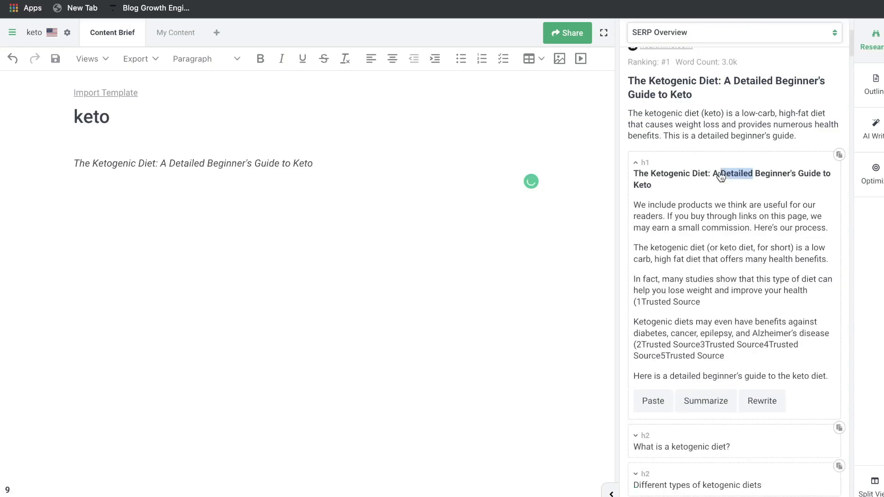
pyautogui.click(699, 206)
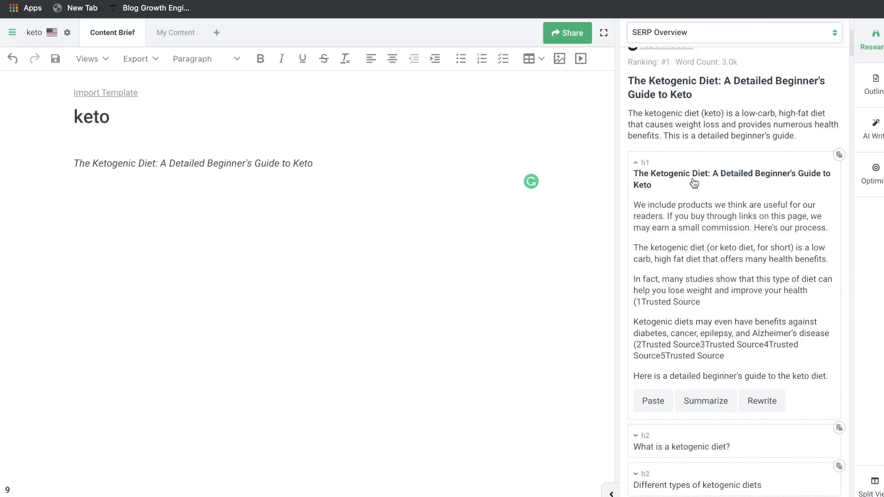
pyautogui.scroll(-20, 695, 216)
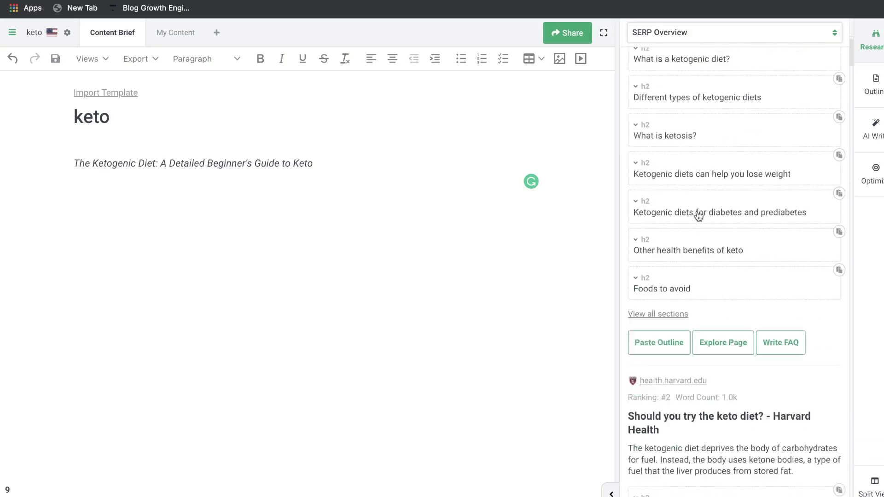
pyautogui.scroll(-10, 698, 211)
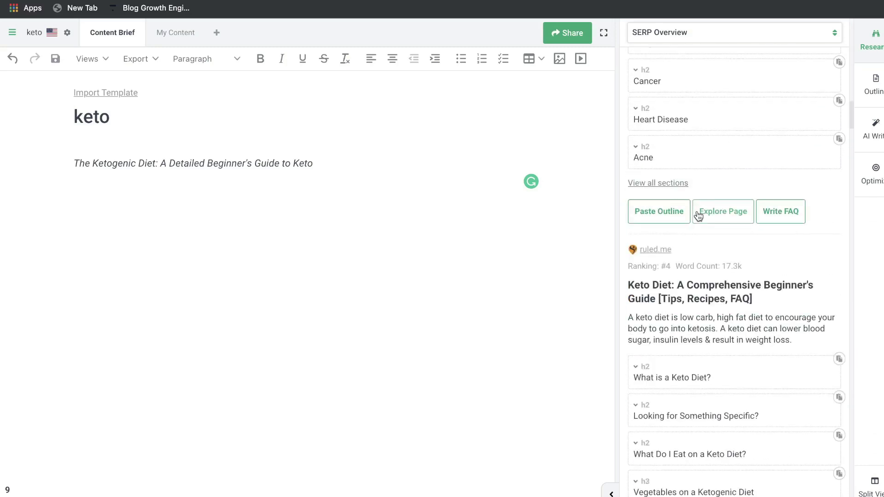
pyautogui.scroll(4, 699, 215)
pyautogui.scroll(20, 698, 214)
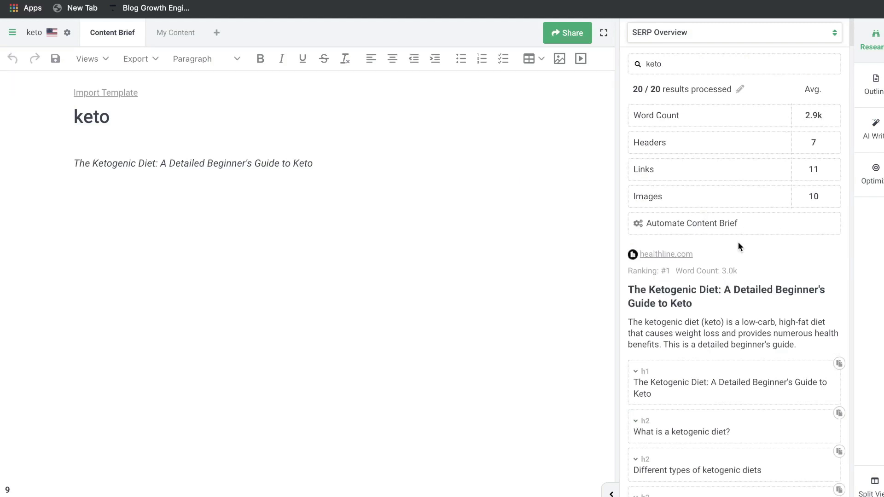
# Step: Generate an automated content brief with the Headers section added to the default sections, and insert it into the editor
pyautogui.click(714, 228)
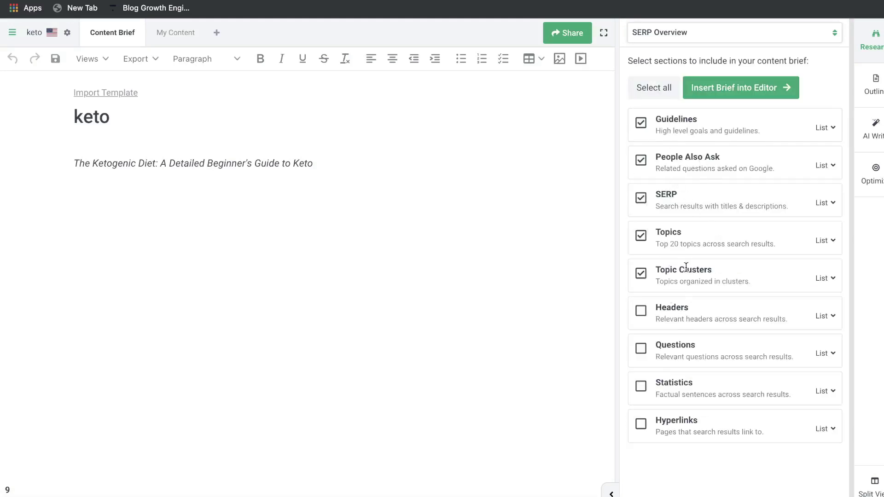
pyautogui.click(644, 318)
pyautogui.click(755, 94)
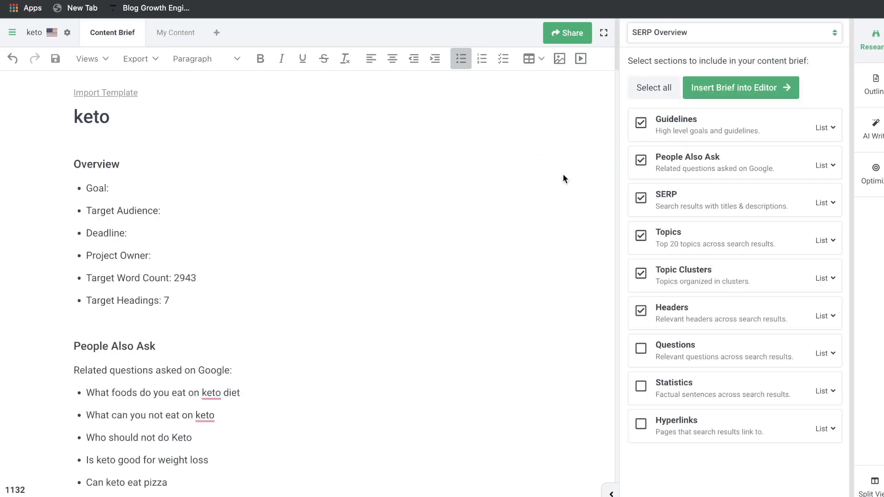
# Step: Read through the inserted brief's Overview, People Also Ask, SERP, topic clusters and Headers sections
pyautogui.scroll(-2, 168, 247)
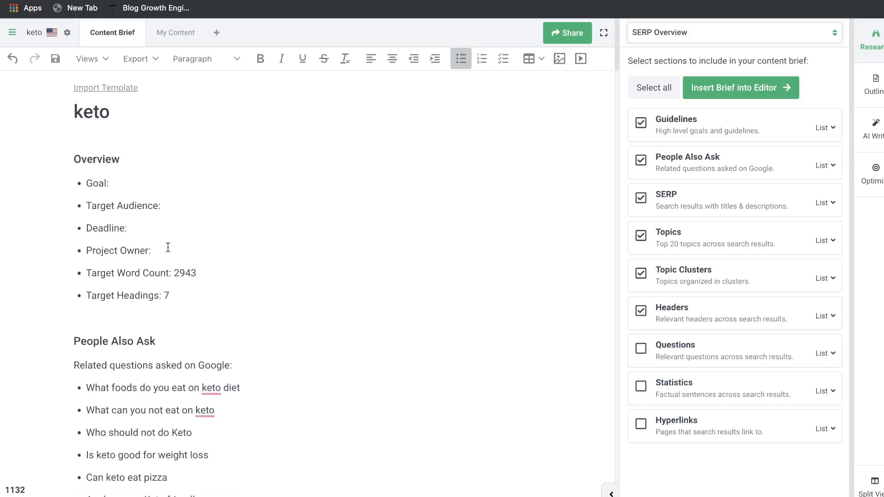
pyautogui.scroll(2, 72, 111)
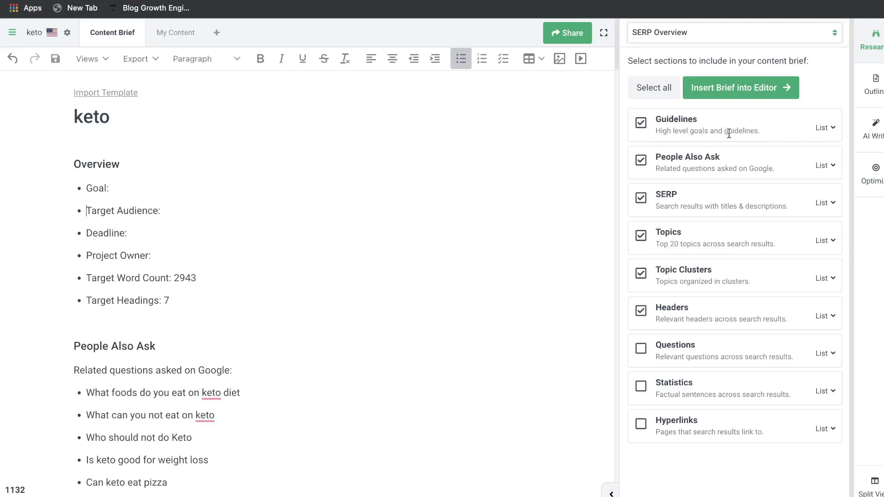
pyautogui.scroll(-4, 355, 190)
pyautogui.scroll(-12, 135, 204)
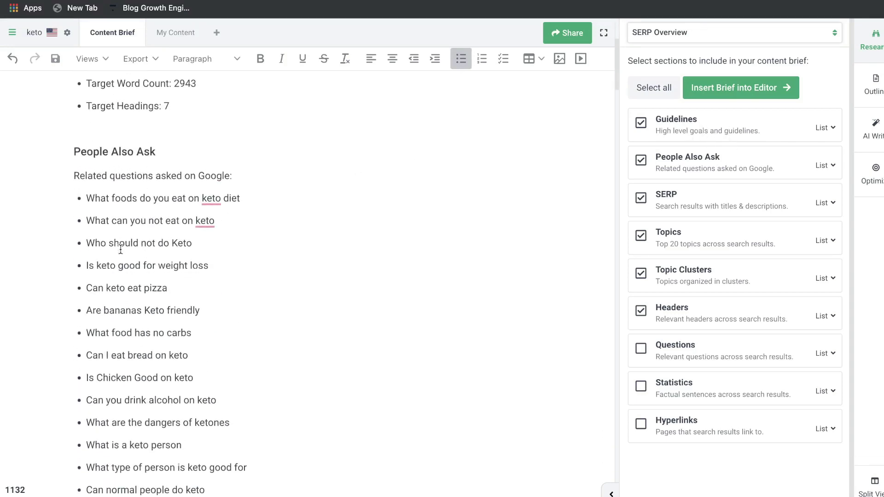
pyautogui.scroll(-10, 121, 249)
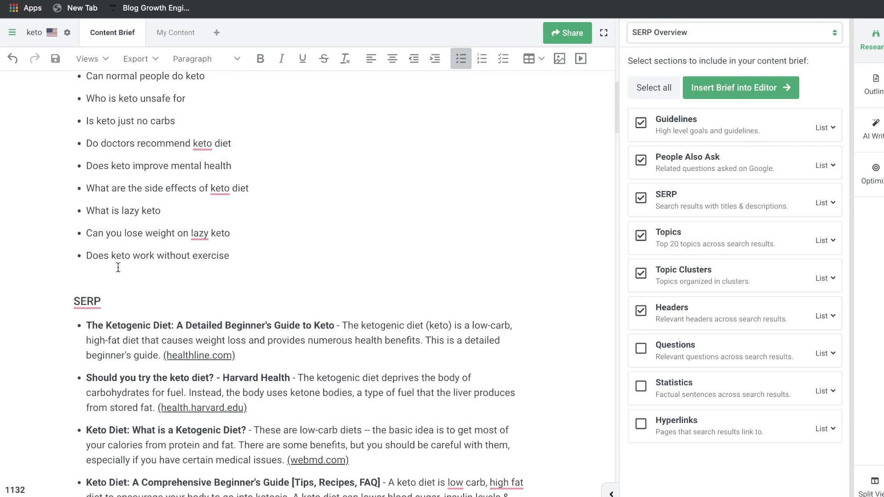
pyautogui.scroll(-11, 317, 329)
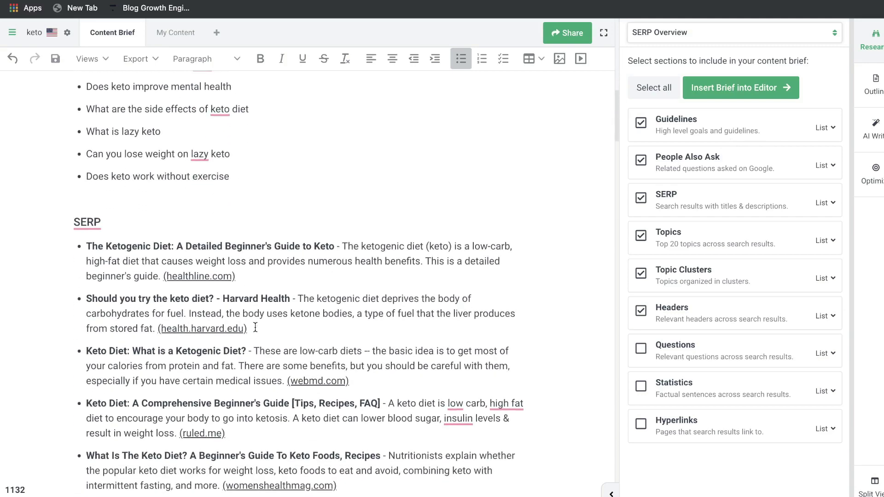
pyautogui.scroll(-20, 158, 298)
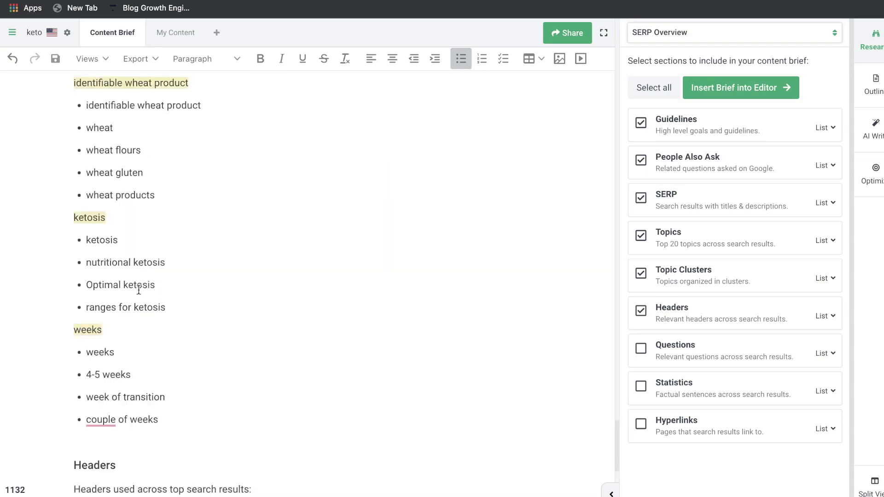
pyautogui.scroll(-10, 146, 281)
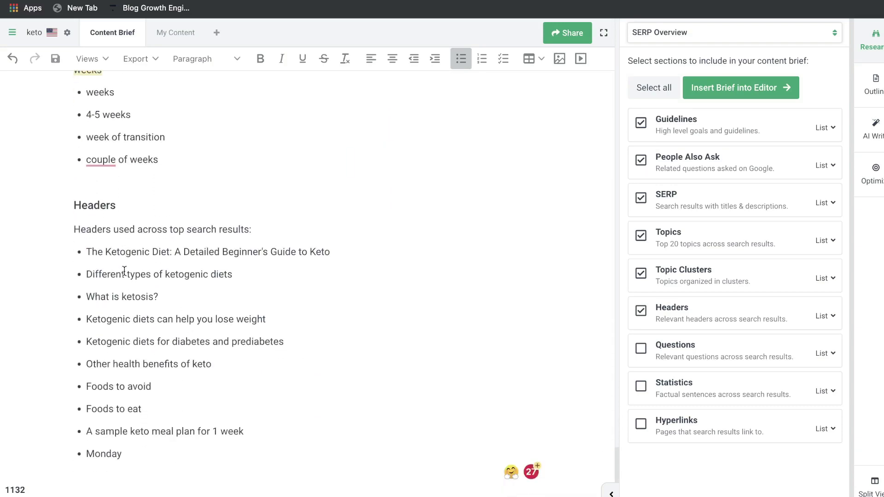
pyautogui.scroll(20, 260, 338)
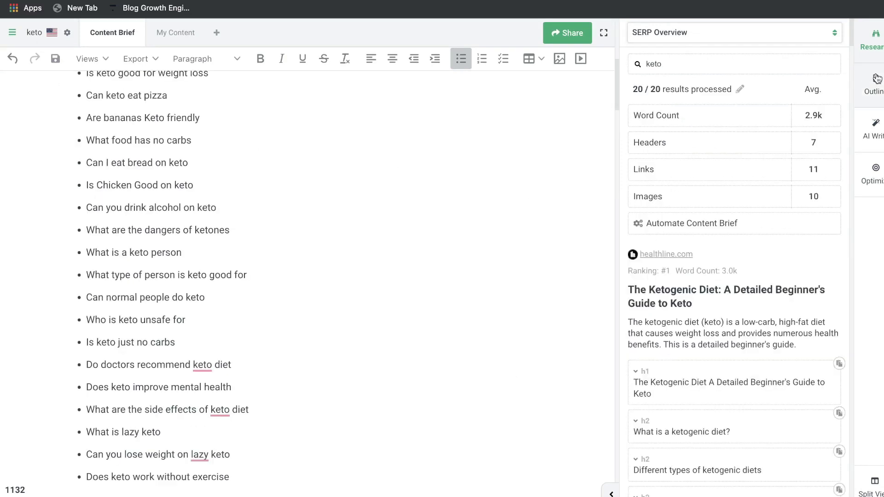
# Step: Start composing an outline in the SERP Explorer by adding "Recent Blog Articles" from health.harvard.edu and "What Is It?" from webmd.com
pyautogui.click(876, 81)
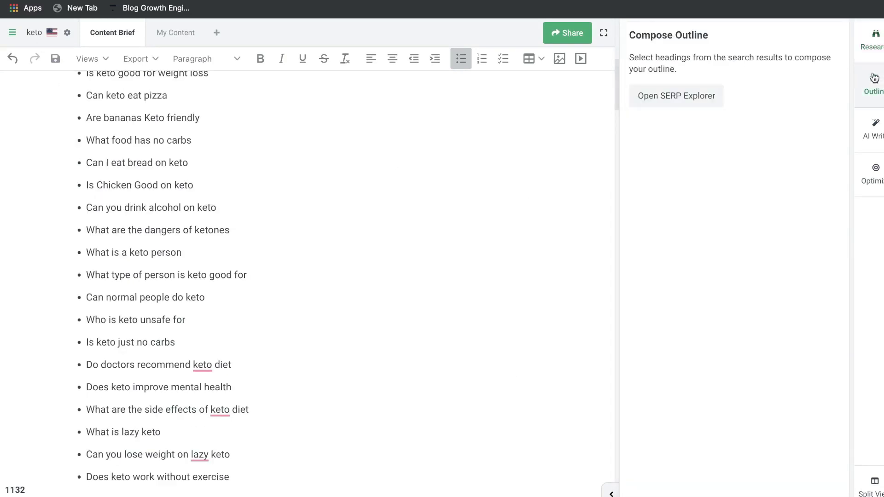
pyautogui.click(718, 96)
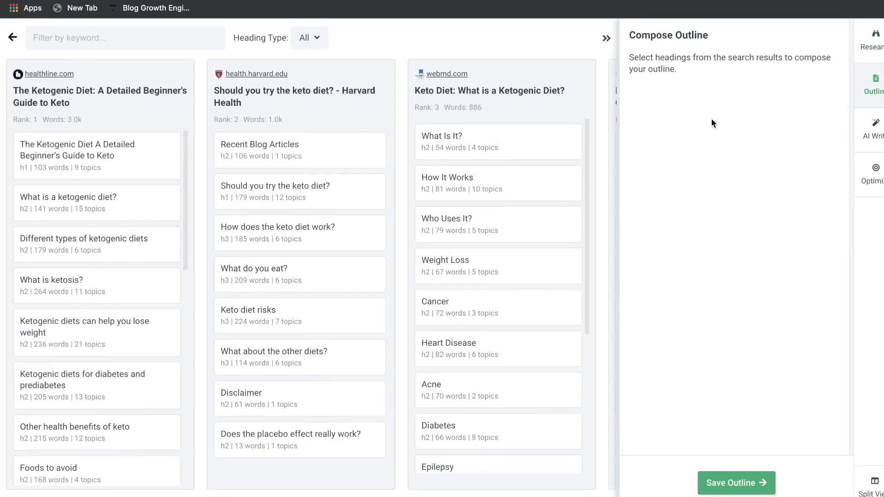
pyautogui.click(295, 142)
pyautogui.click(426, 156)
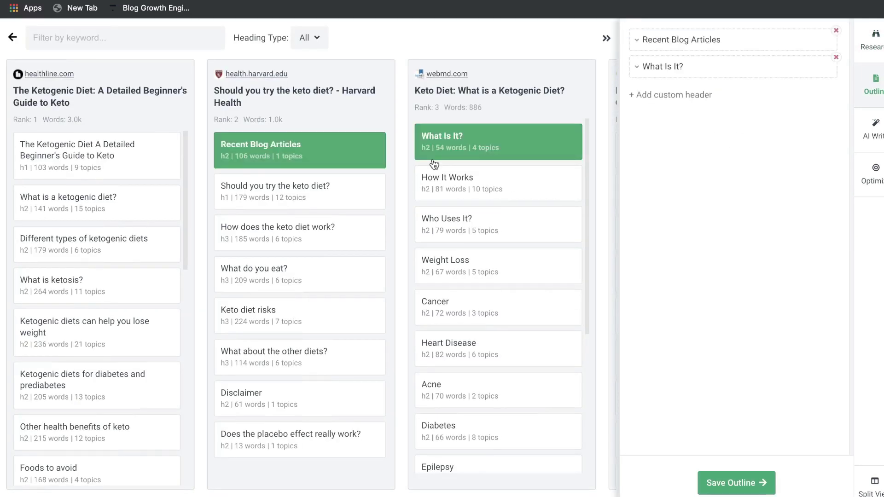
# Step: Add "How It Works", "Weight Loss" and "Diabetes" from webmd.com and "What about the other diets?" from health.harvard.edu to the outline
pyautogui.click(530, 187)
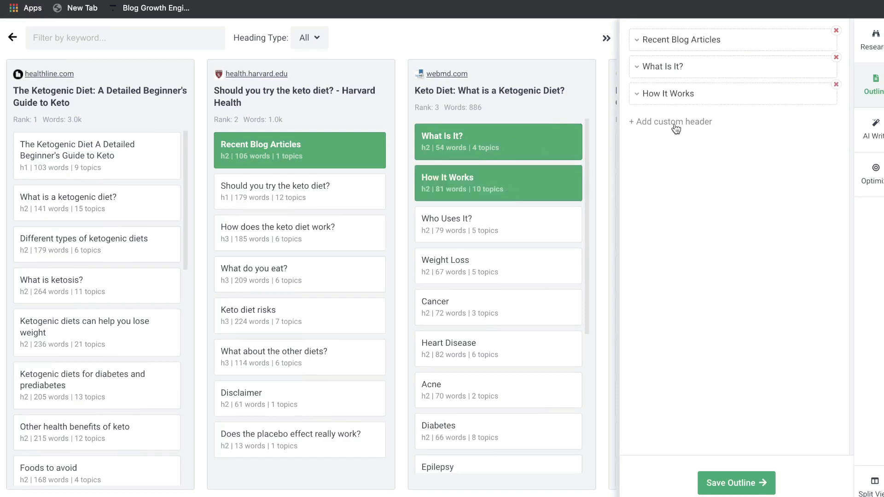
pyautogui.click(503, 271)
pyautogui.scroll(-3, 503, 272)
pyautogui.click(461, 316)
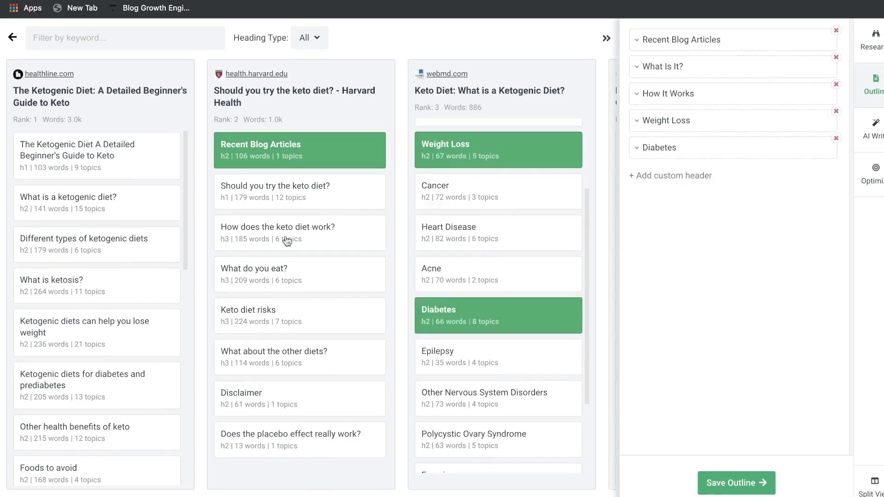
pyautogui.scroll(-3, 449, 211)
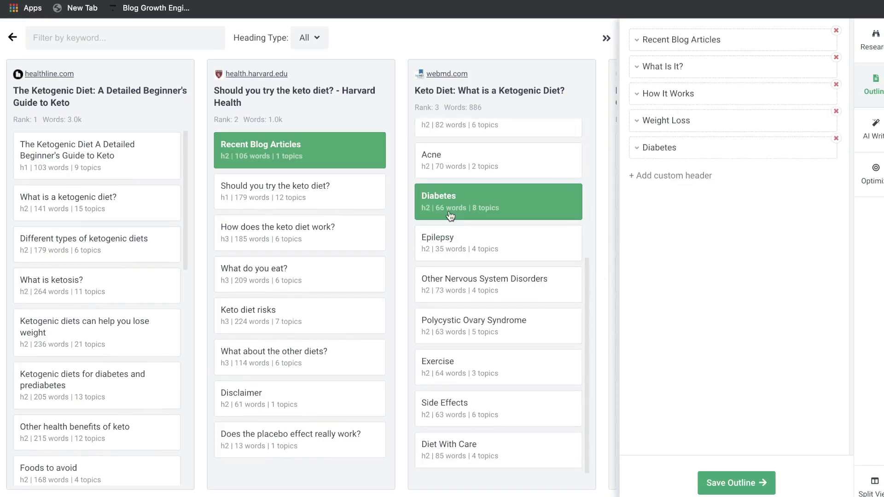
pyautogui.click(294, 374)
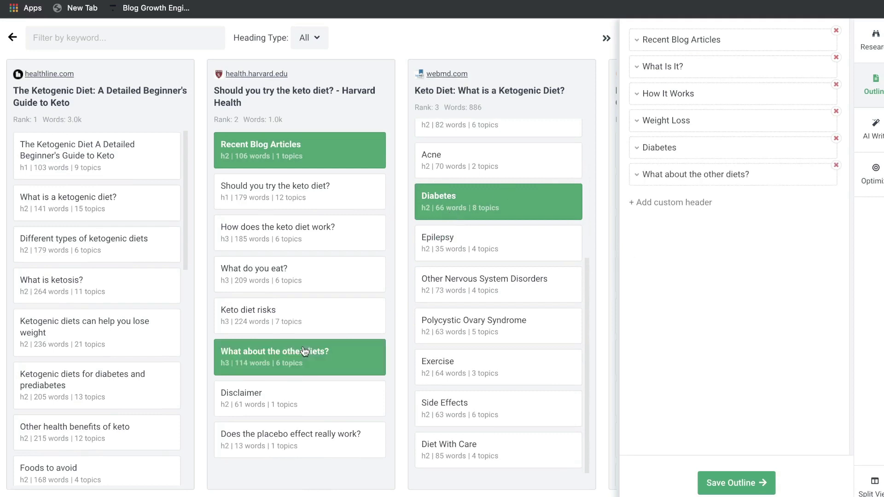
# Step: Add "Looking for Something Specific?" from ruled.me and "More from Women's Health" from the fifth competitor, and return to the editor with the outline
pyautogui.click(606, 40)
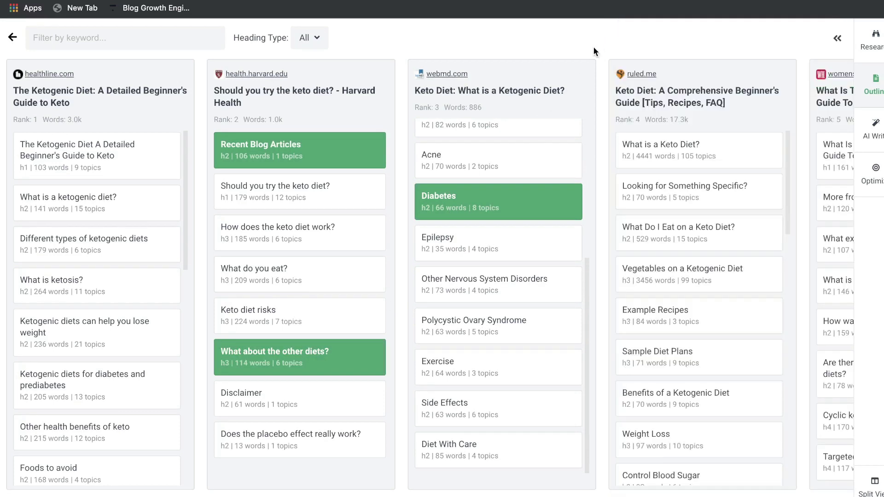
pyautogui.click(729, 193)
pyautogui.click(824, 204)
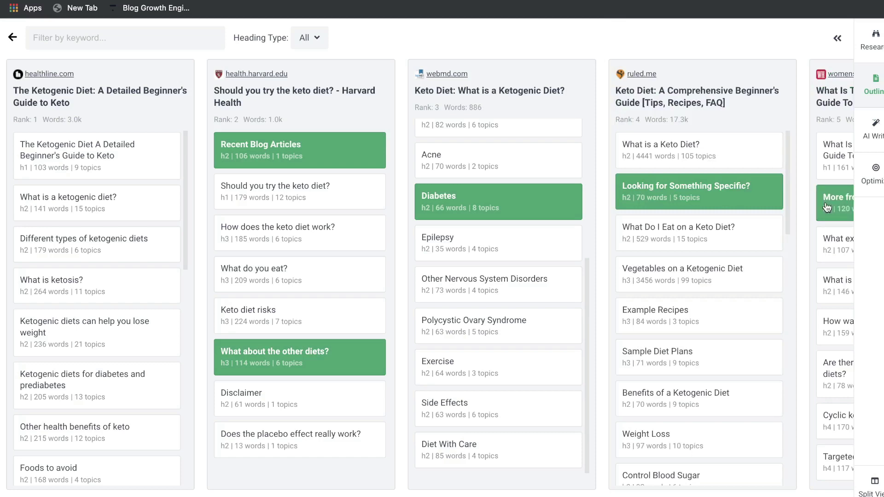
pyautogui.click(877, 87)
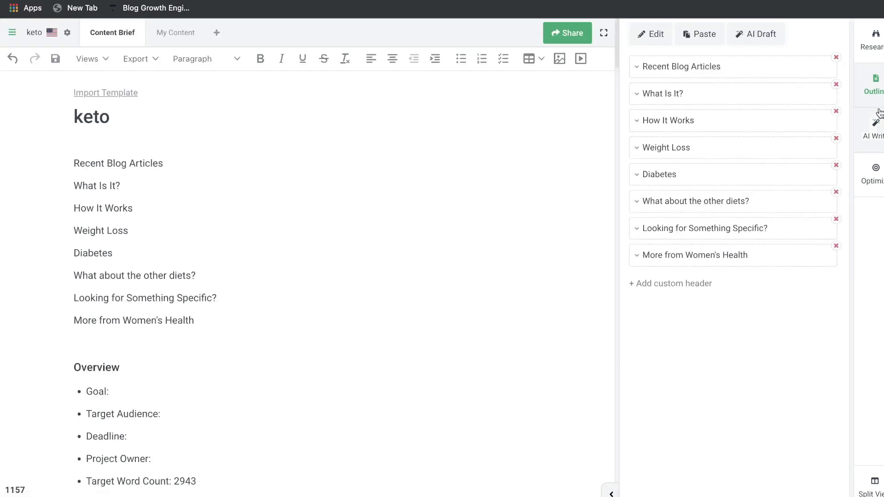
# Step: Open the AI writer templates and look through the SEO, Blog, Q&A, Marketing, Rewrite and Shorten categories
pyautogui.click(878, 125)
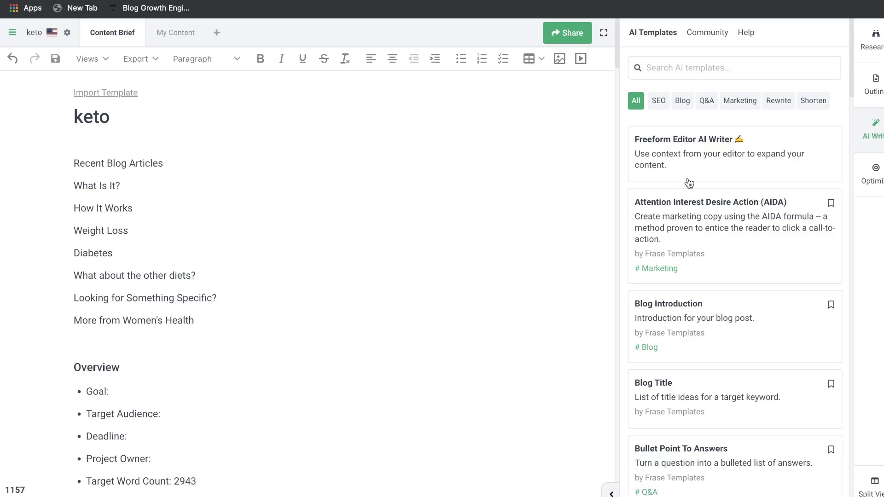
pyautogui.click(661, 104)
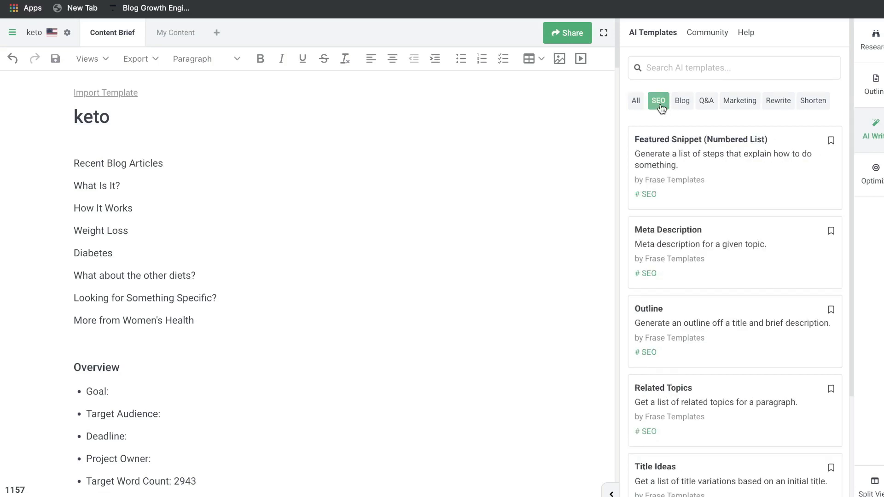
pyautogui.click(685, 102)
pyautogui.click(706, 102)
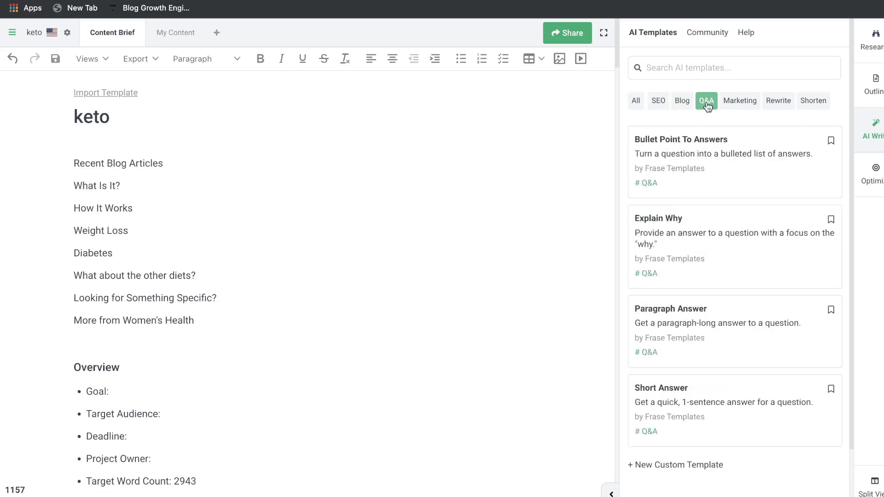
pyautogui.click(747, 108)
pyautogui.click(778, 107)
pyautogui.click(813, 108)
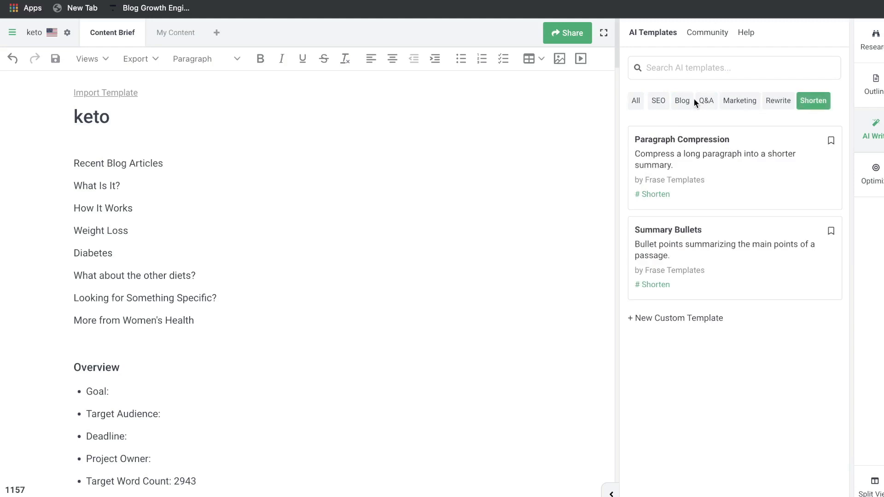
# Step: View the inputs of the Outline template in the SEO category, and return to the SEO template list
pyautogui.click(656, 101)
pyautogui.scroll(-2, 685, 186)
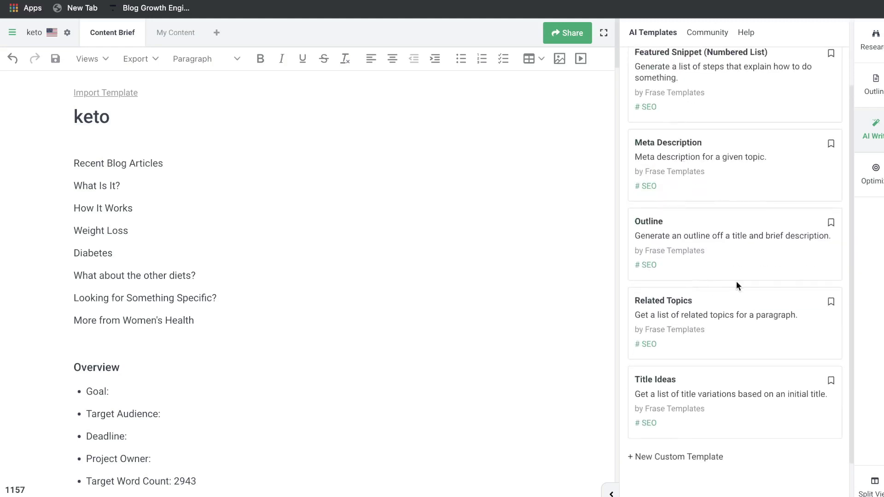
pyautogui.click(722, 235)
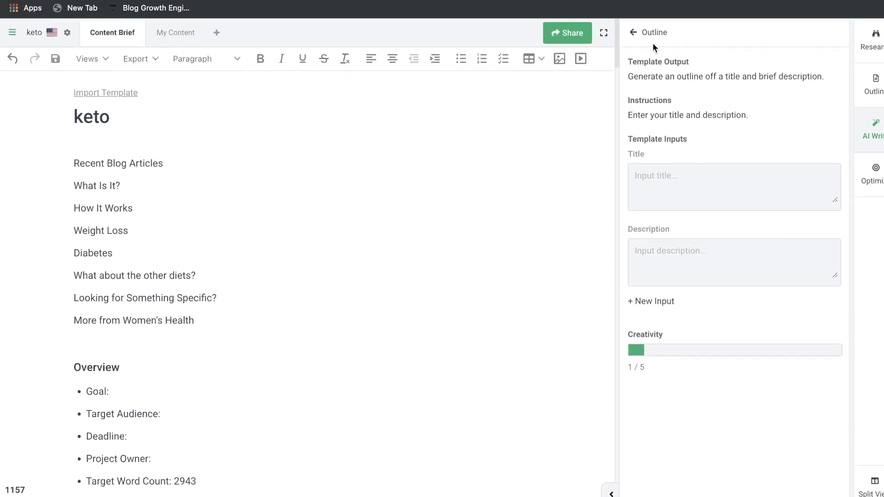
pyautogui.click(634, 33)
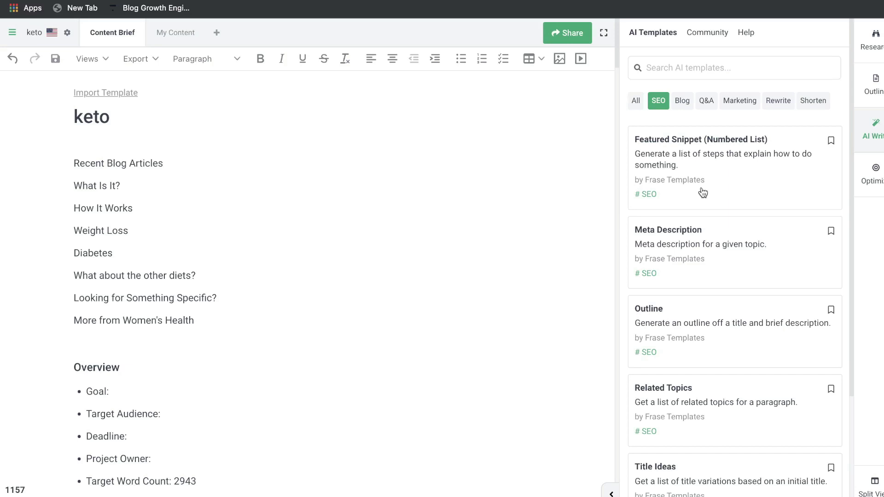
pyautogui.scroll(-1, 719, 210)
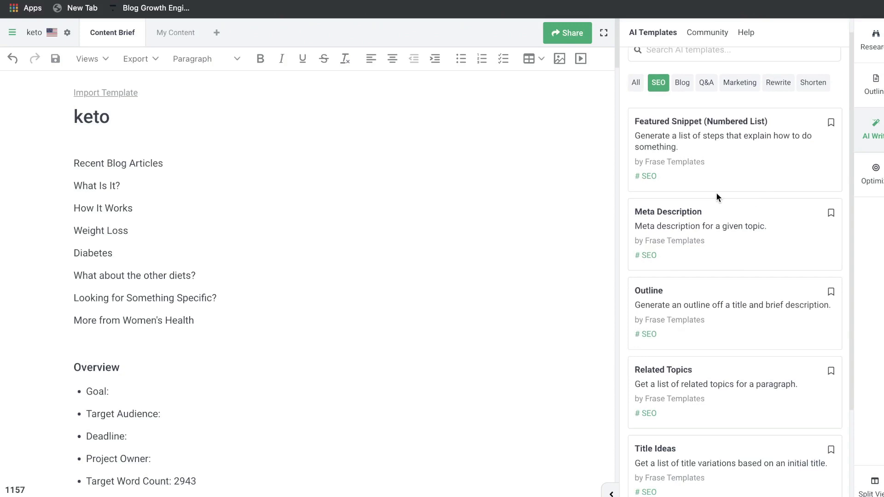
# Step: Open the content optimization view and examine the long-tail topics' usage against their targets alongside the brief
pyautogui.click(863, 179)
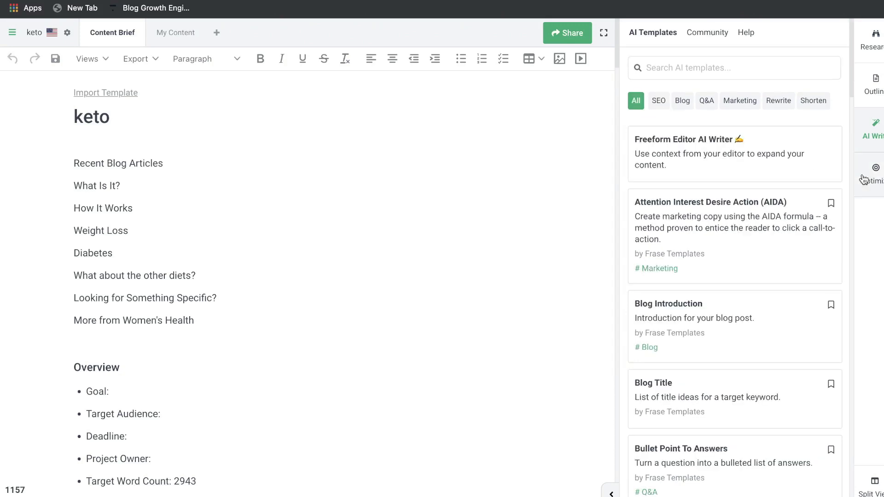
pyautogui.click(873, 183)
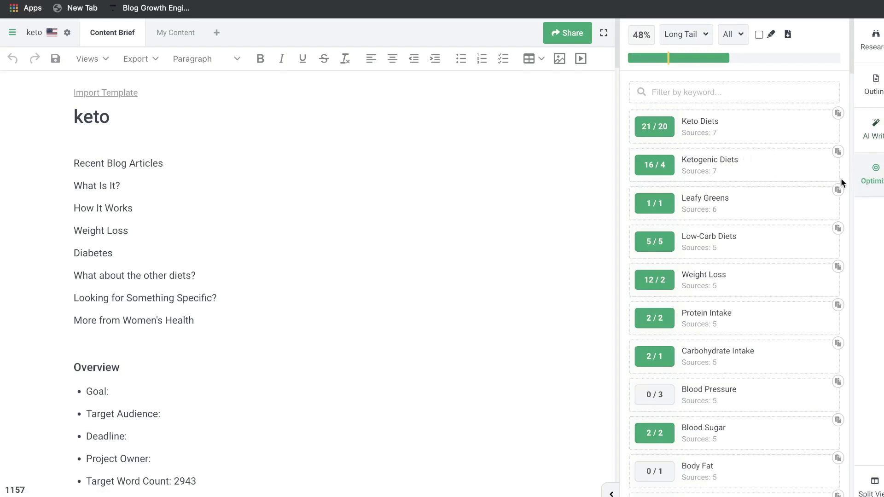
pyautogui.moveTo(765, 193)
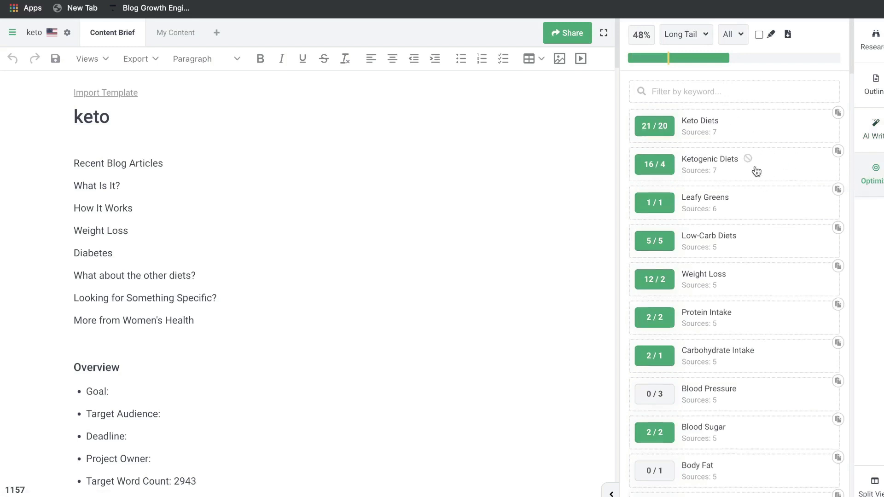
pyautogui.scroll(-1, 756, 173)
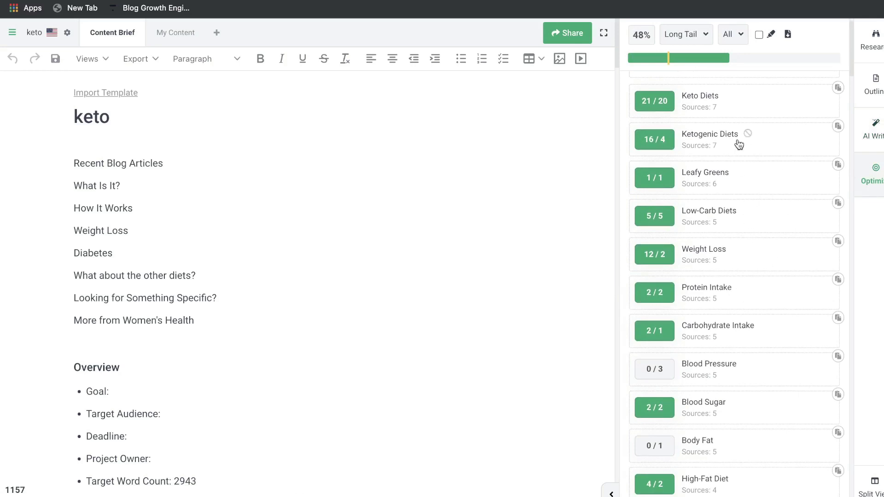
pyautogui.moveTo(669, 110)
pyautogui.moveTo(661, 182)
pyautogui.scroll(-1, 415, 175)
pyautogui.scroll(-5, 410, 168)
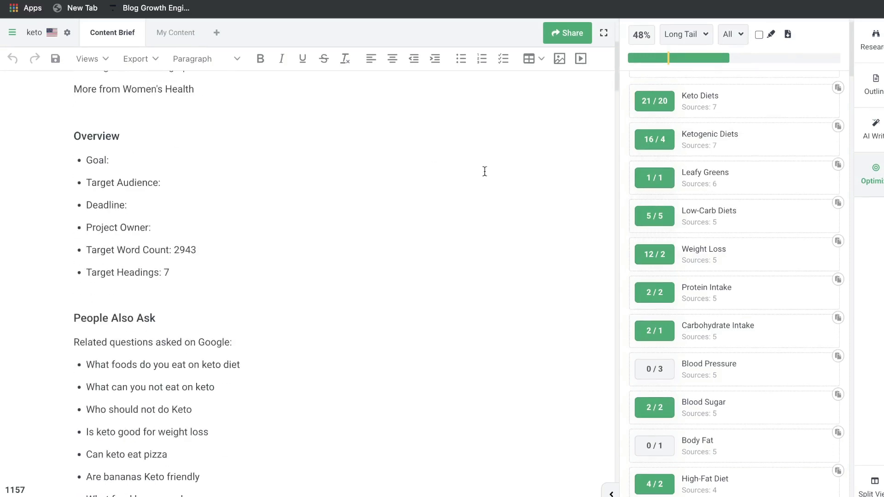
pyautogui.scroll(1, 700, 208)
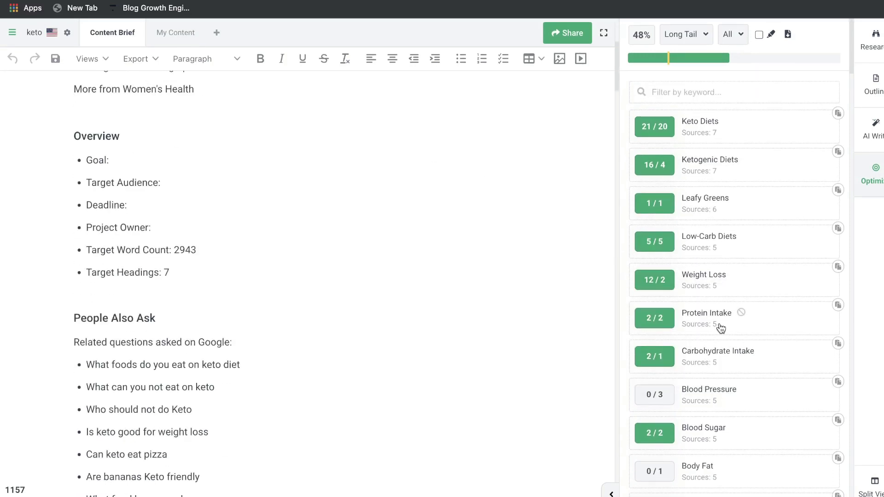
pyautogui.scroll(-1, 718, 295)
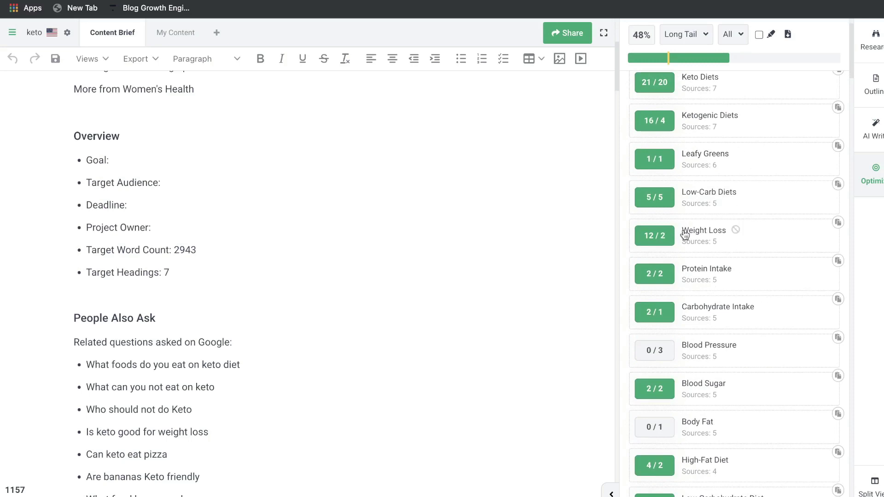
pyautogui.scroll(-1, 709, 251)
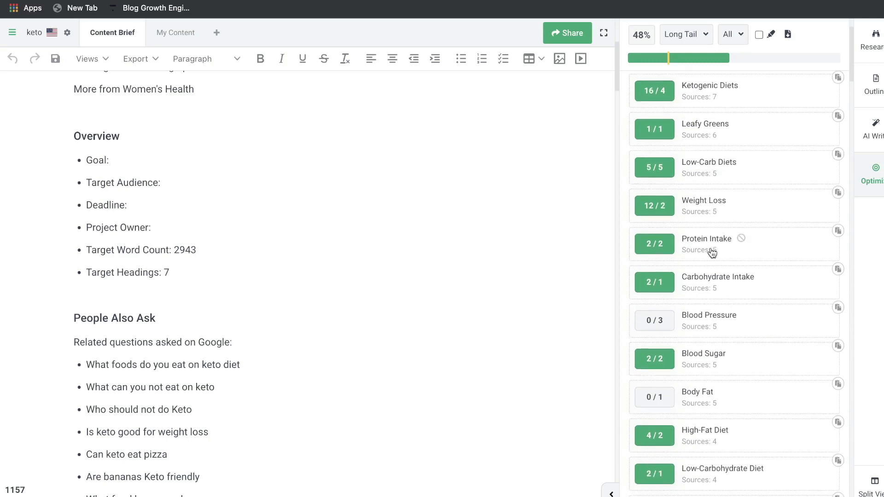
pyautogui.scroll(-1, 712, 253)
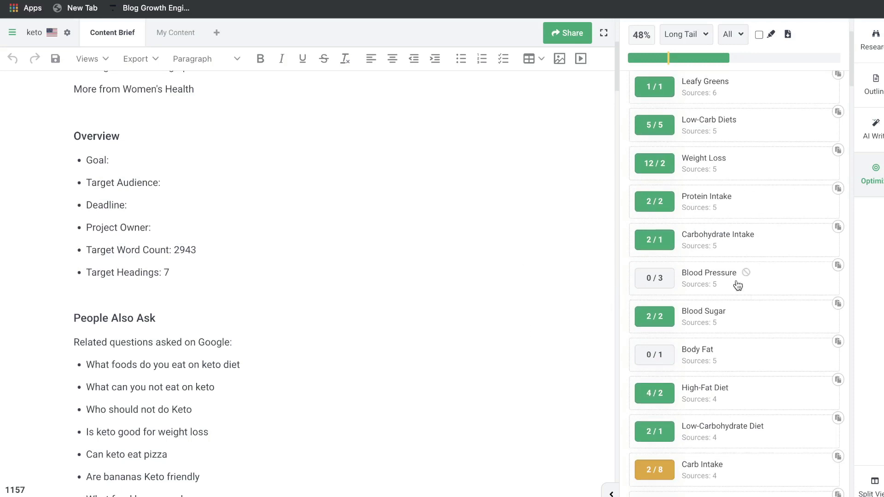
pyautogui.scroll(-5, 737, 286)
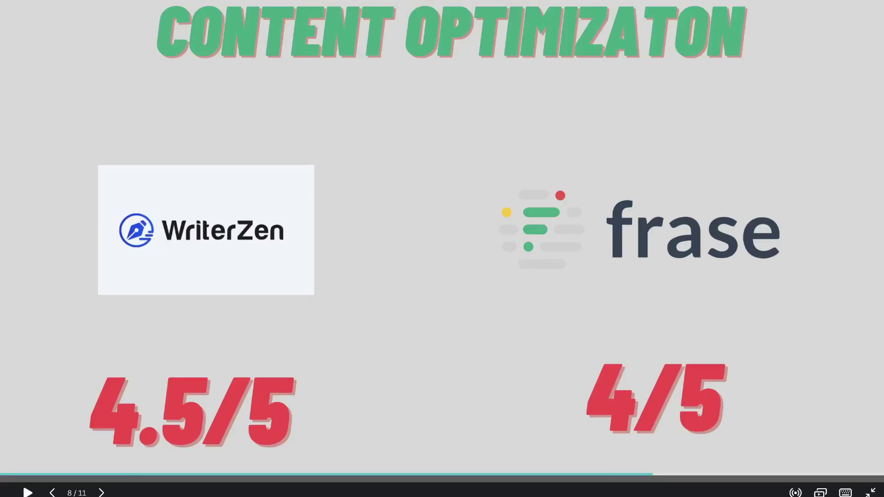